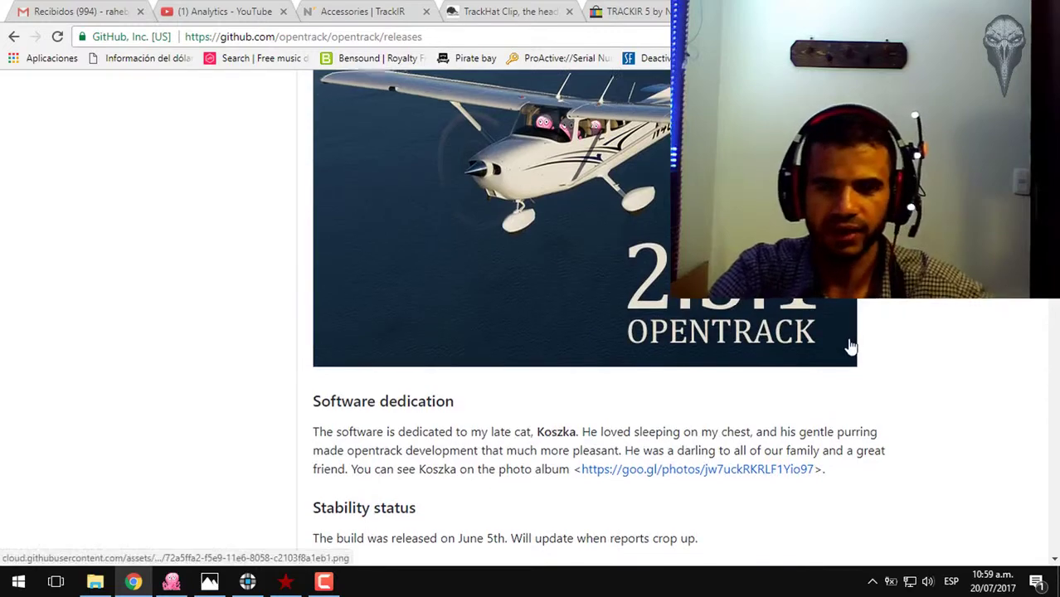
Review the opentrack 2.3.7 release entry and its change notes on the GitHub releases page.
{"action": "scroll", "coordinate": [850, 344], "scroll_direction": "up", "scroll_amount": 5}
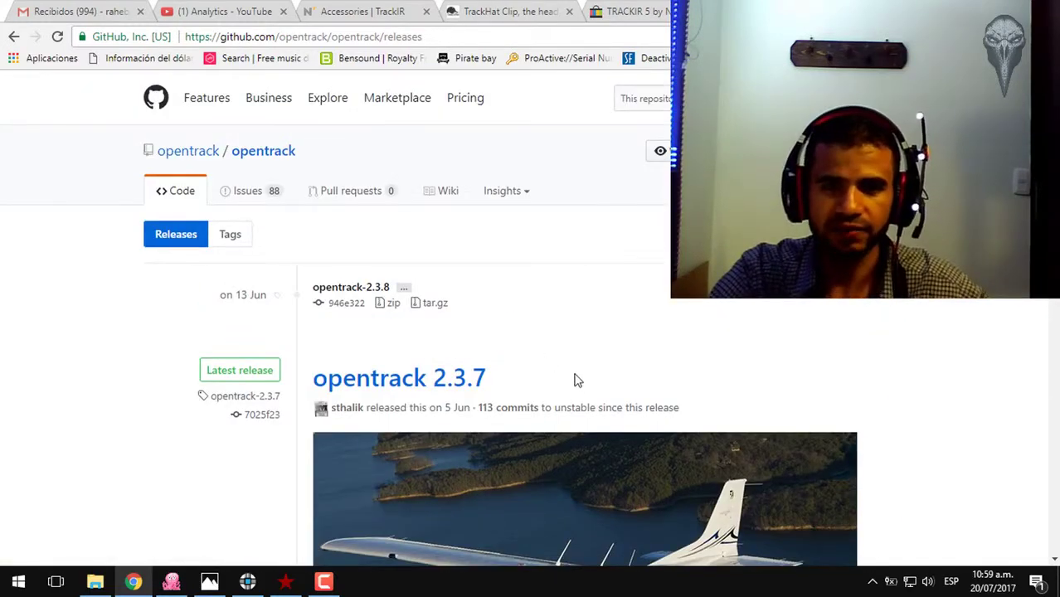
{"action": "left_click_drag", "start_coordinate": [578, 381], "coordinate": [375, 378]}
{"action": "left_click", "coordinate": [502, 365]}
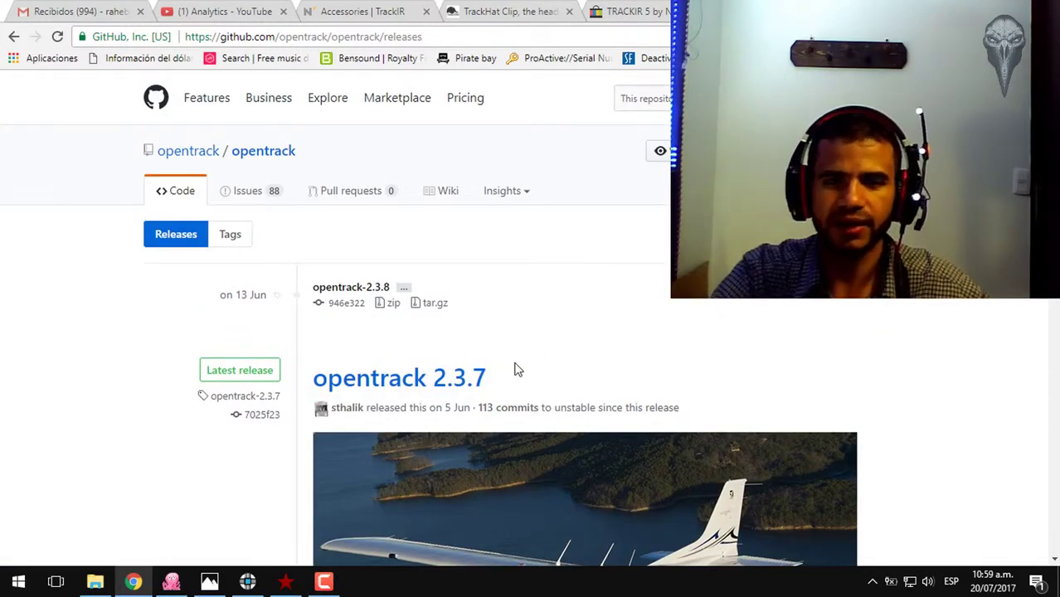
{"action": "scroll", "coordinate": [531, 369], "scroll_direction": "down", "scroll_amount": 3}
{"action": "scroll", "coordinate": [944, 363], "scroll_direction": "down", "scroll_amount": 1}
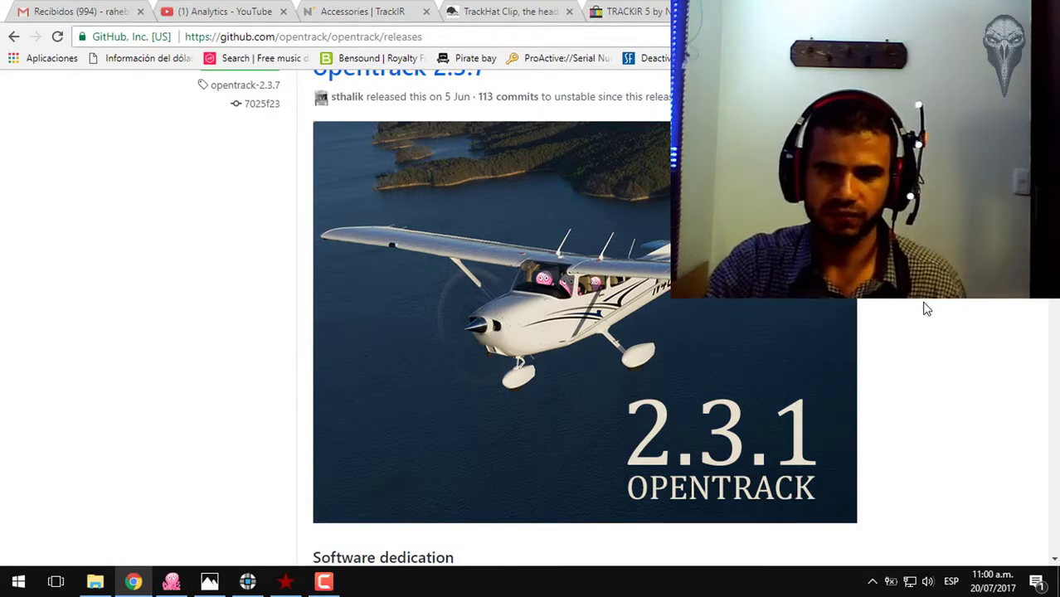
{"action": "scroll", "coordinate": [881, 354], "scroll_direction": "up", "scroll_amount": 3}
{"action": "scroll", "coordinate": [881, 354], "scroll_direction": "down", "scroll_amount": 3}
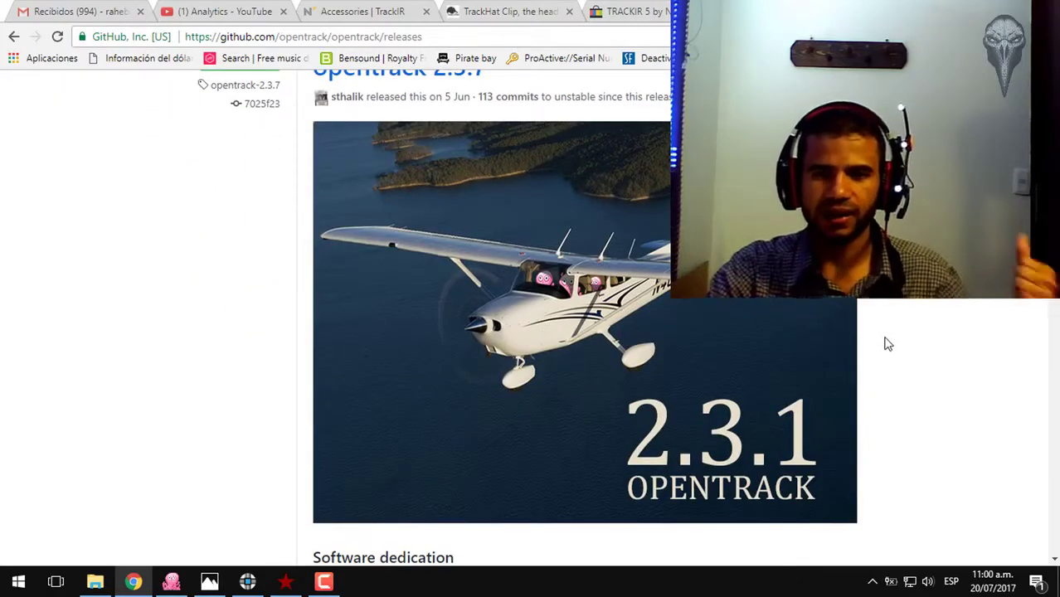
{"action": "scroll", "coordinate": [900, 392], "scroll_direction": "down", "scroll_amount": 3}
{"action": "scroll", "coordinate": [917, 390], "scroll_direction": "up", "scroll_amount": 2}
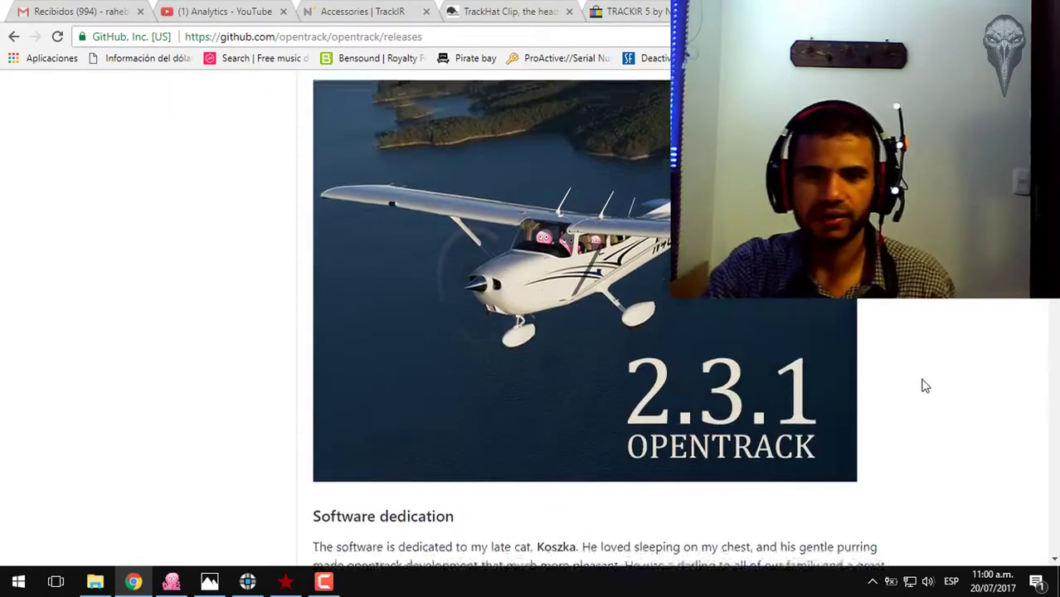
{"action": "scroll", "coordinate": [925, 387], "scroll_direction": "up", "scroll_amount": 1}
{"action": "scroll", "coordinate": [921, 388], "scroll_direction": "down", "scroll_amount": 5}
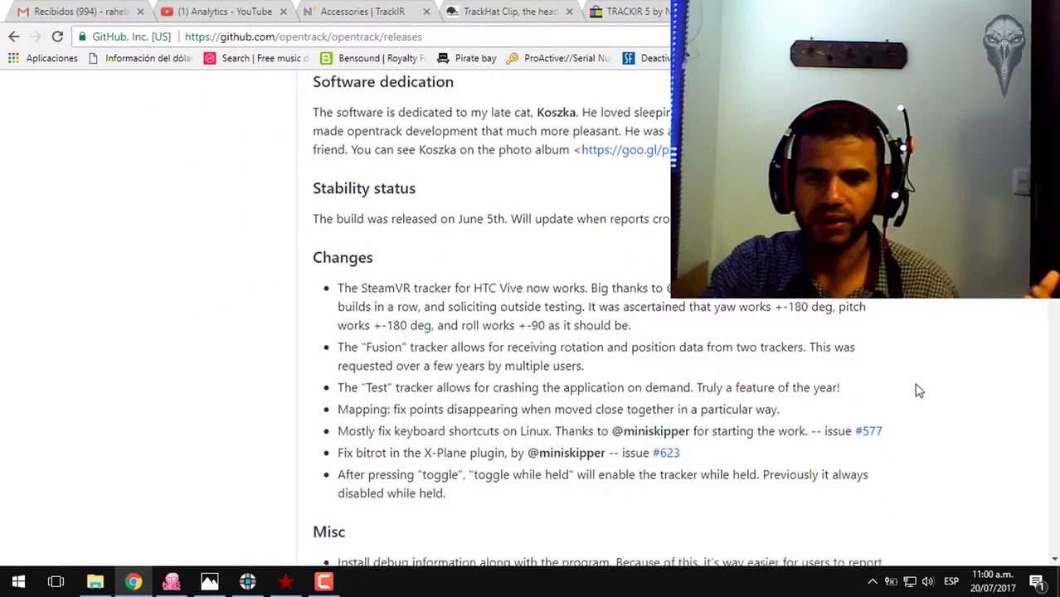
{"action": "scroll", "coordinate": [920, 391], "scroll_direction": "up", "scroll_amount": 8}
{"action": "scroll", "coordinate": [923, 400], "scroll_direction": "down", "scroll_amount": 1}
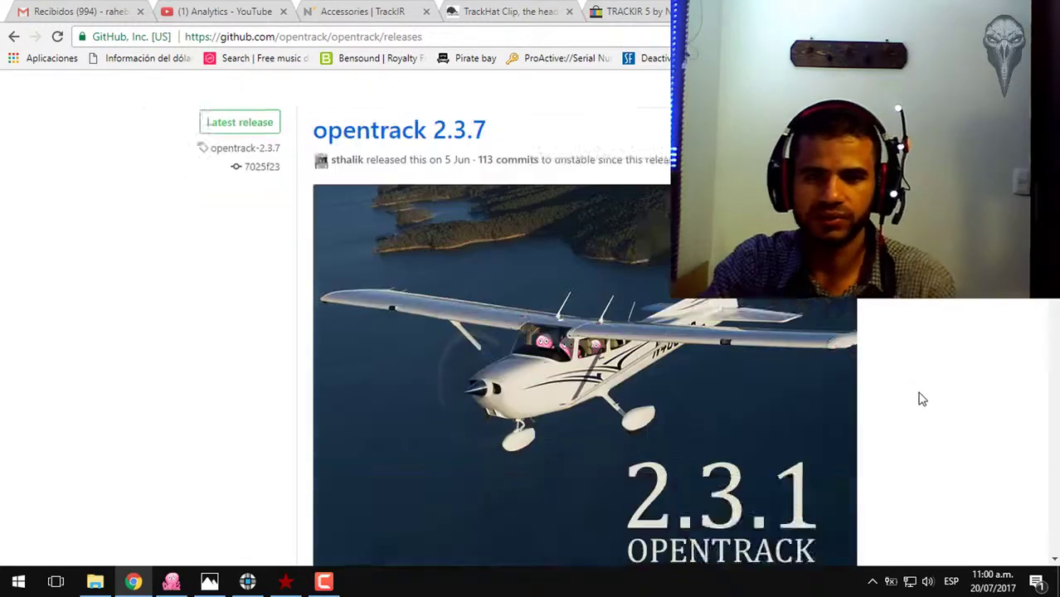
Locate the downloadable files of the opentrack 2.3.7 release, including the win32 setup, and return to the release header.
{"action": "scroll", "coordinate": [921, 400], "scroll_direction": "down", "scroll_amount": 15}
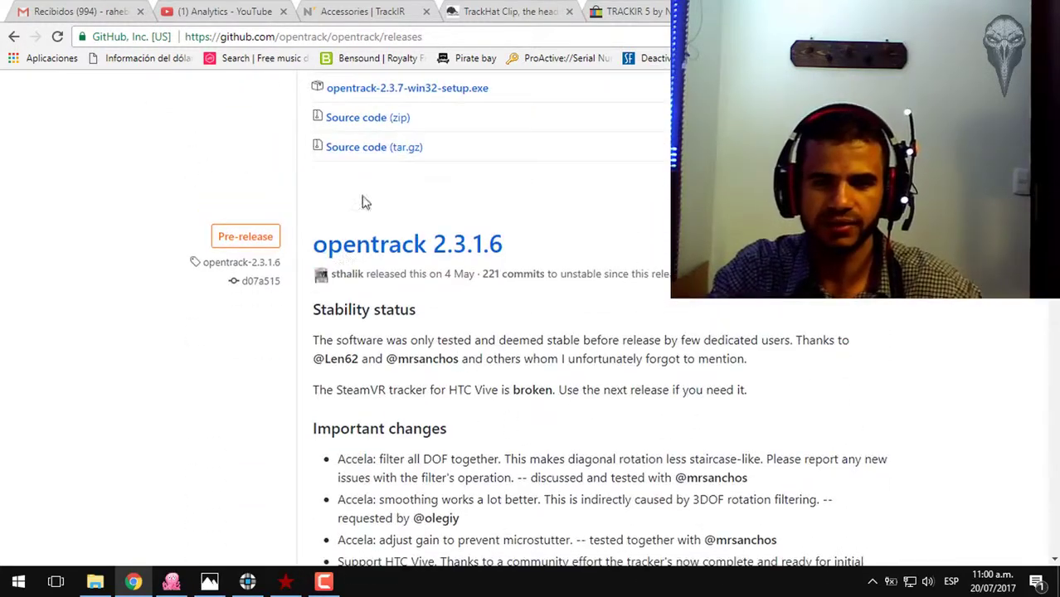
{"action": "scroll", "coordinate": [473, 249], "scroll_direction": "up", "scroll_amount": 2}
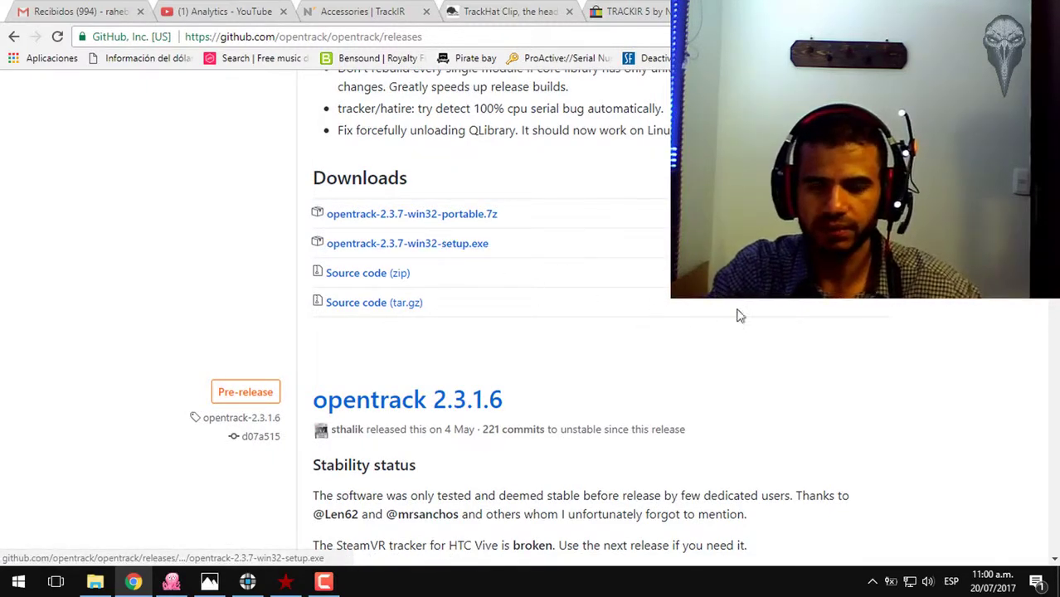
{"action": "scroll", "coordinate": [741, 316], "scroll_direction": "up", "scroll_amount": 15}
{"action": "scroll", "coordinate": [658, 314], "scroll_direction": "down", "scroll_amount": 3}
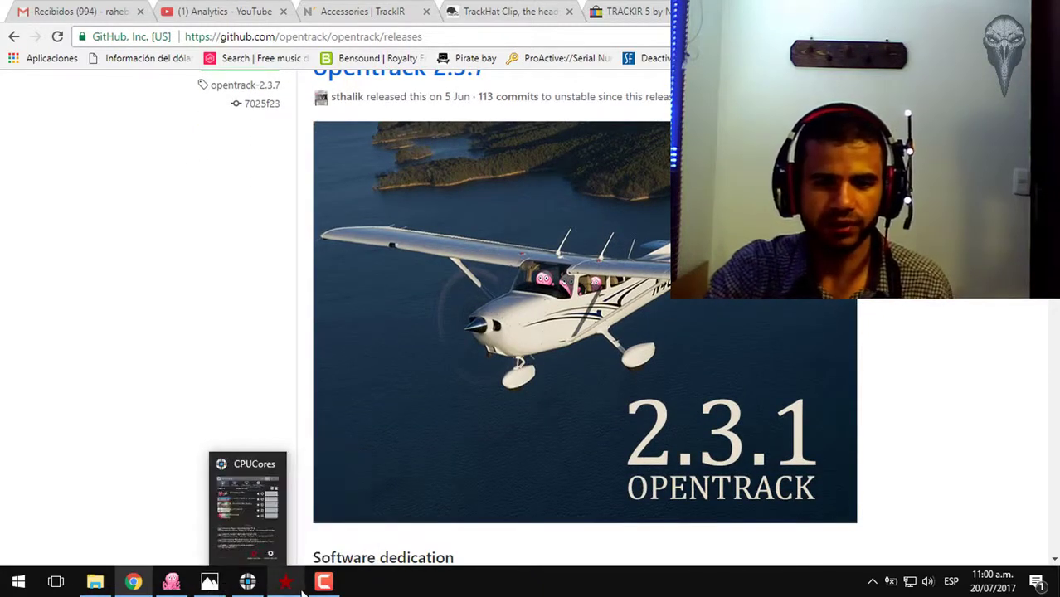
Switch to opentrack and reposition its window over the browser to examine the running point tracking.
{"action": "left_click", "coordinate": [170, 582]}
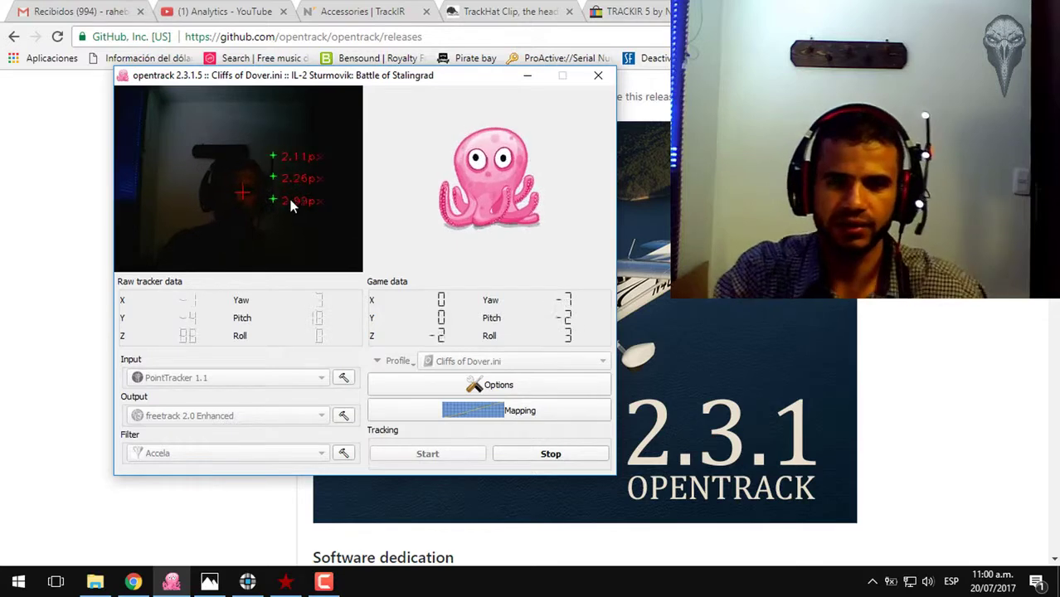
{"action": "left_click_drag", "start_coordinate": [490, 78], "coordinate": [464, 87]}
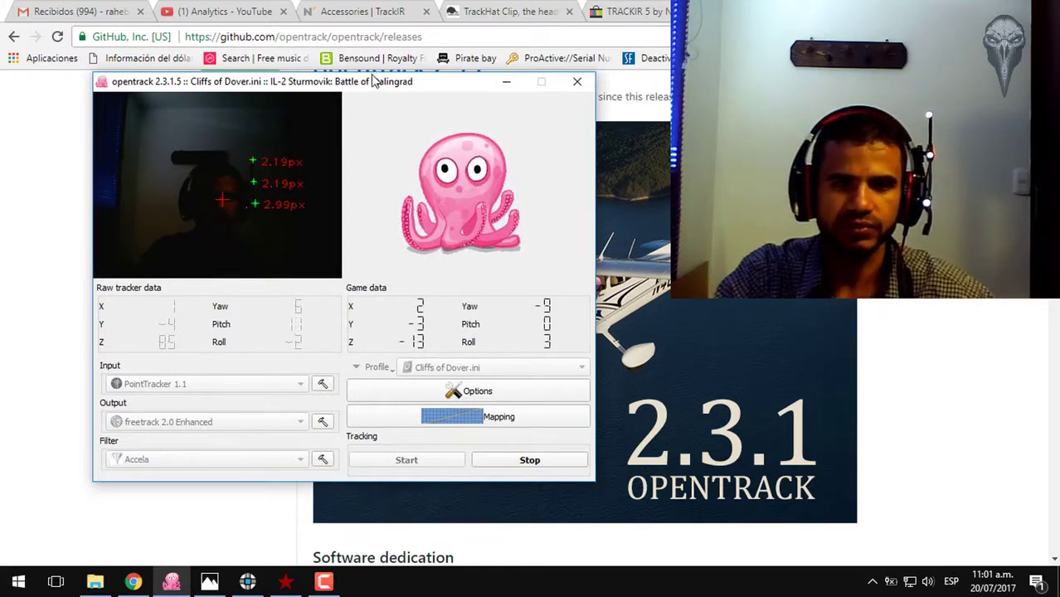
{"action": "left_click_drag", "start_coordinate": [373, 79], "coordinate": [338, 76]}
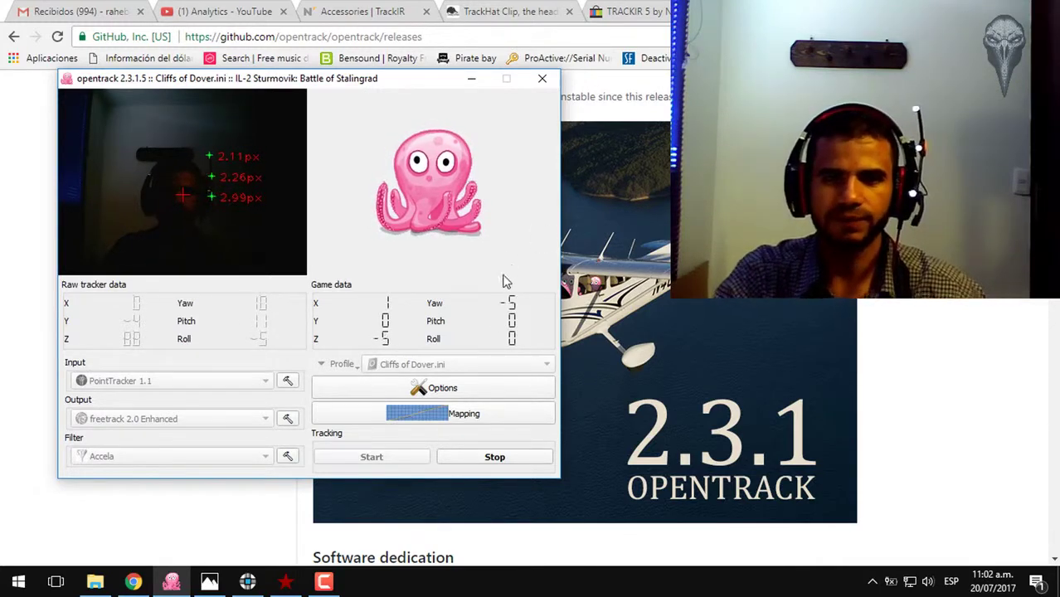
{"action": "left_click_drag", "start_coordinate": [418, 84], "coordinate": [406, 73]}
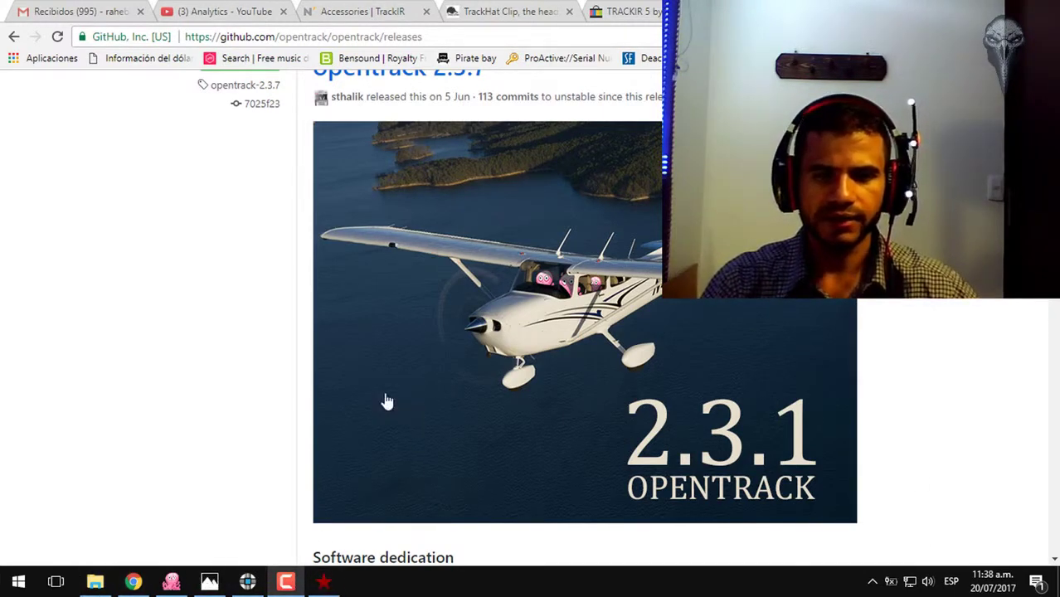
Switch to File Explorer, open the opentrack-2.3 folder in Documents and examine the Cliffs of Dover and DCS Mig 21 profile files.
{"action": "left_click", "coordinate": [94, 581]}
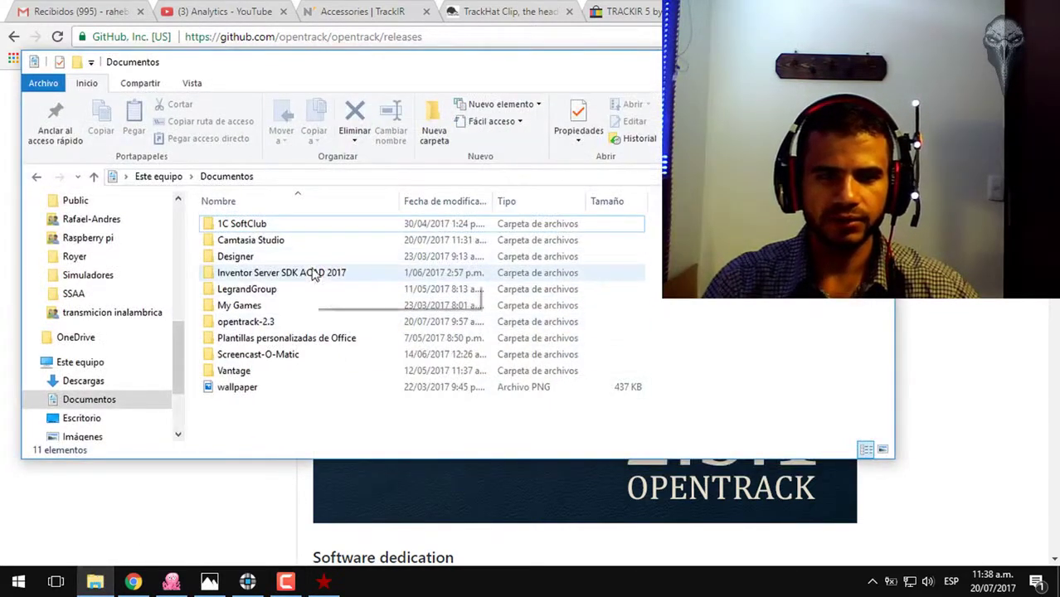
{"action": "left_click", "coordinate": [314, 305]}
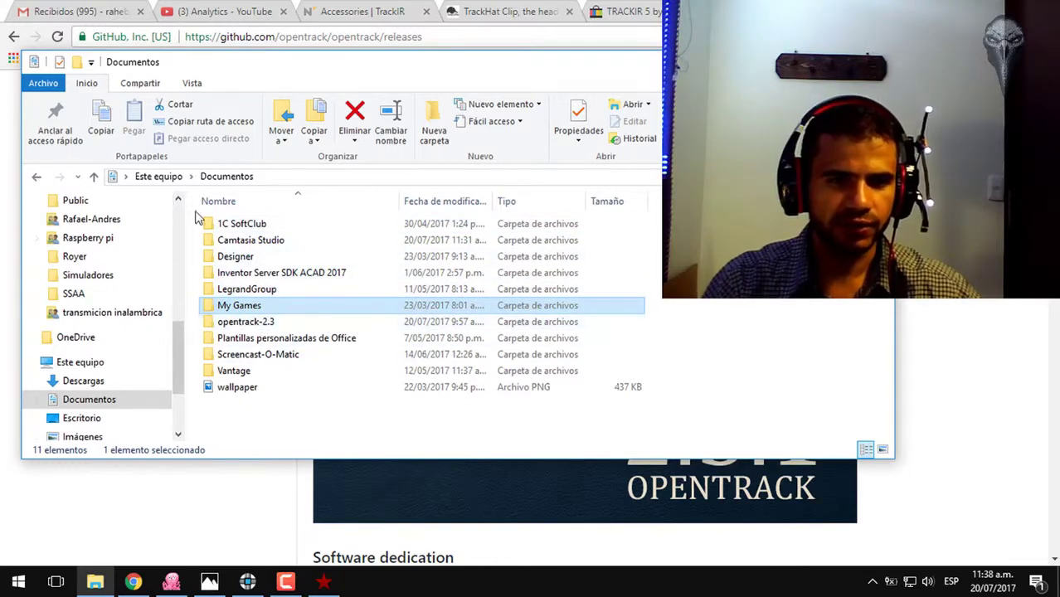
{"action": "double_click", "coordinate": [278, 322]}
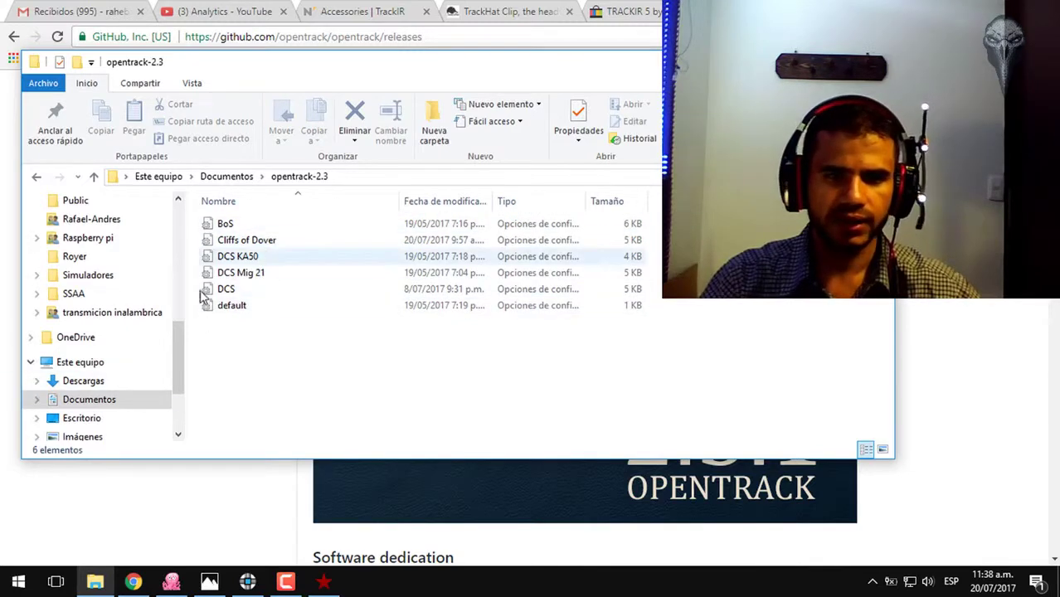
{"action": "left_click", "coordinate": [312, 243]}
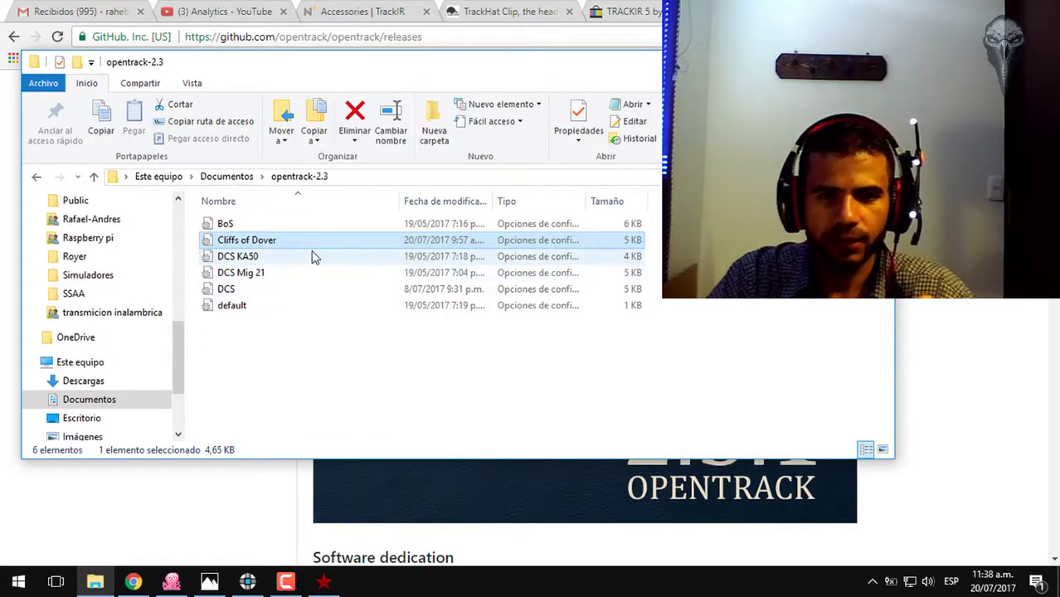
{"action": "left_click", "coordinate": [294, 274]}
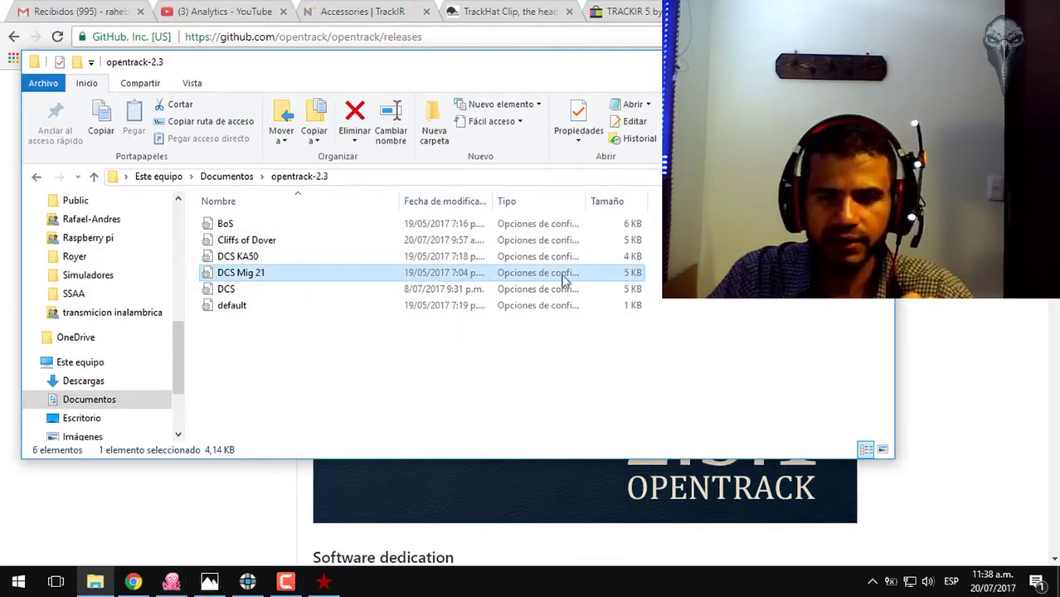
{"action": "left_click", "coordinate": [289, 490]}
Switch to opentrack, stop the tracking and look through the available profiles, keeping Cliffs of Dover.ini selected.
{"action": "left_click", "coordinate": [171, 584]}
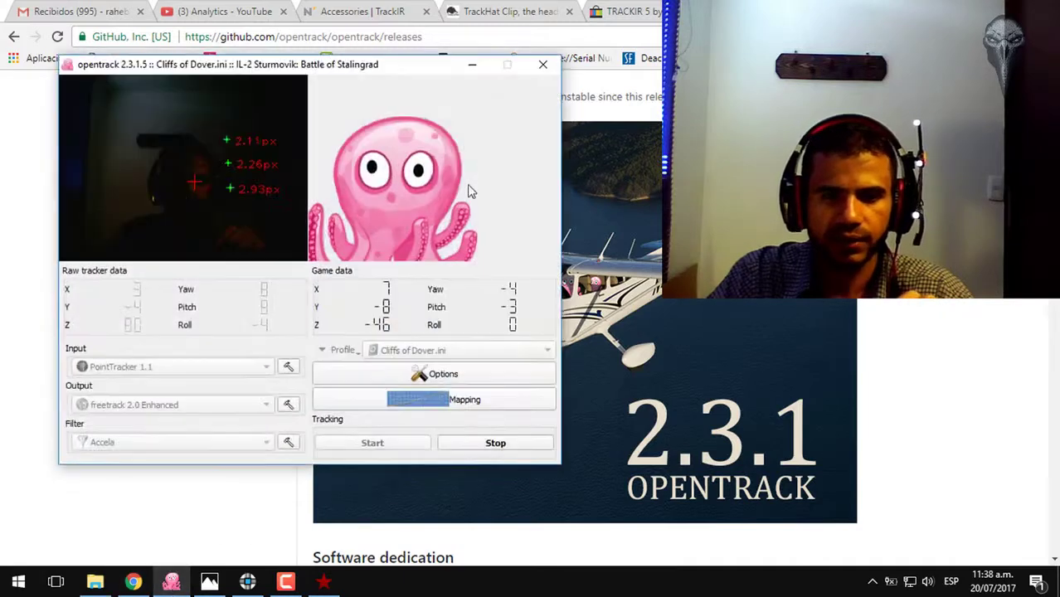
{"action": "left_click", "coordinate": [470, 446]}
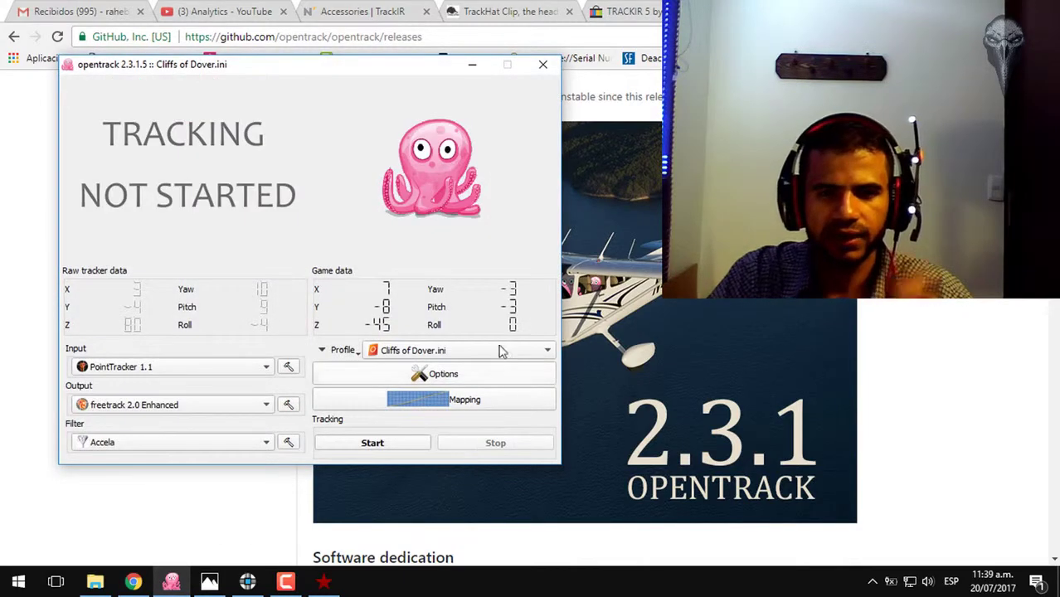
{"action": "left_click", "coordinate": [519, 353]}
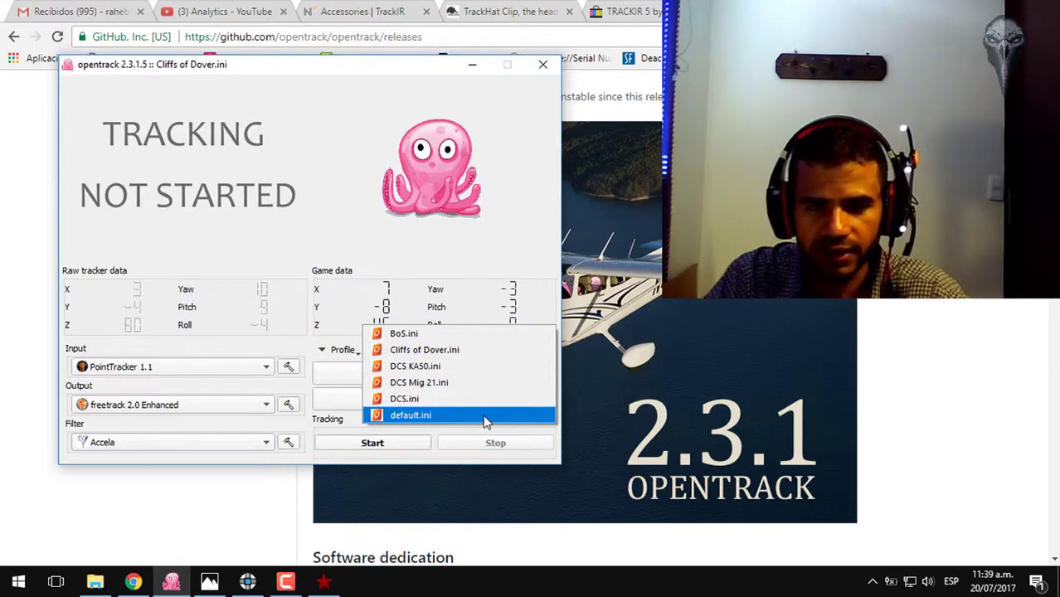
{"action": "left_click", "coordinate": [510, 359]}
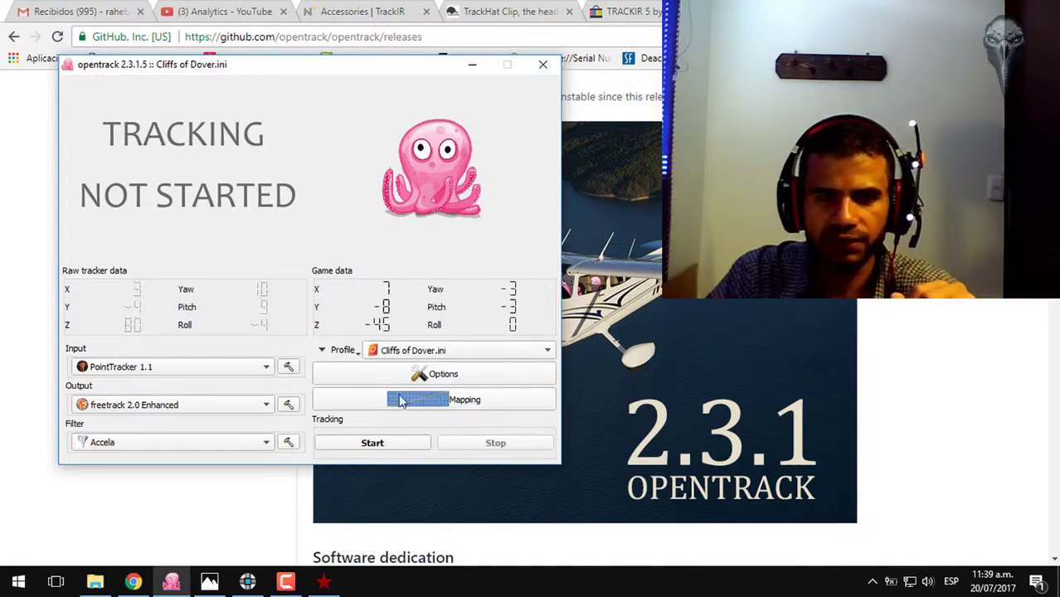
{"action": "left_click", "coordinate": [423, 449]}
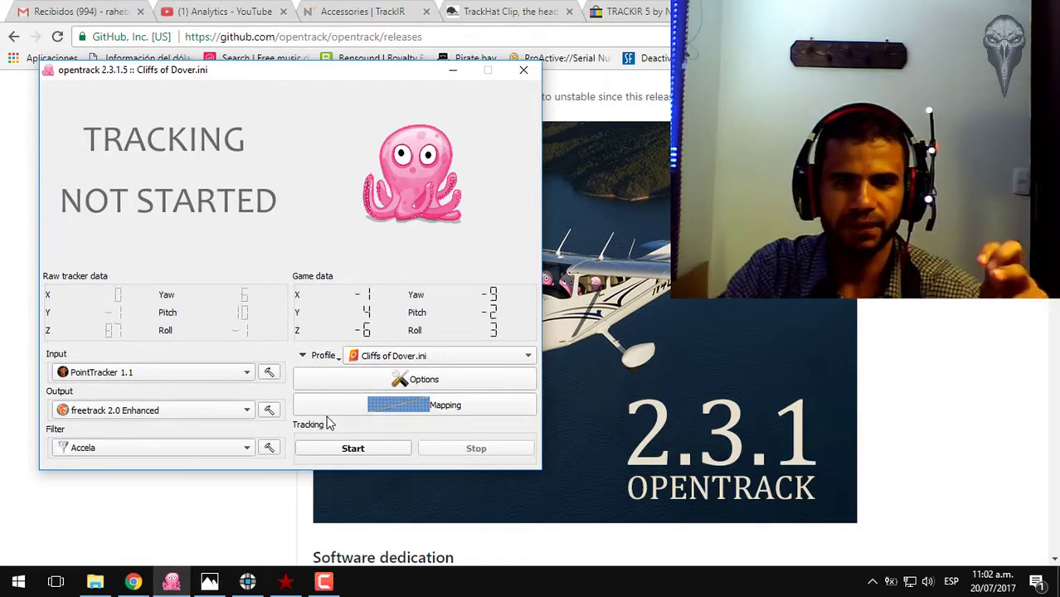
Open the PointTracker 1.1 input settings and examine the camera settings and the Clip and Cap model dimensions.
{"action": "left_click", "coordinate": [271, 374]}
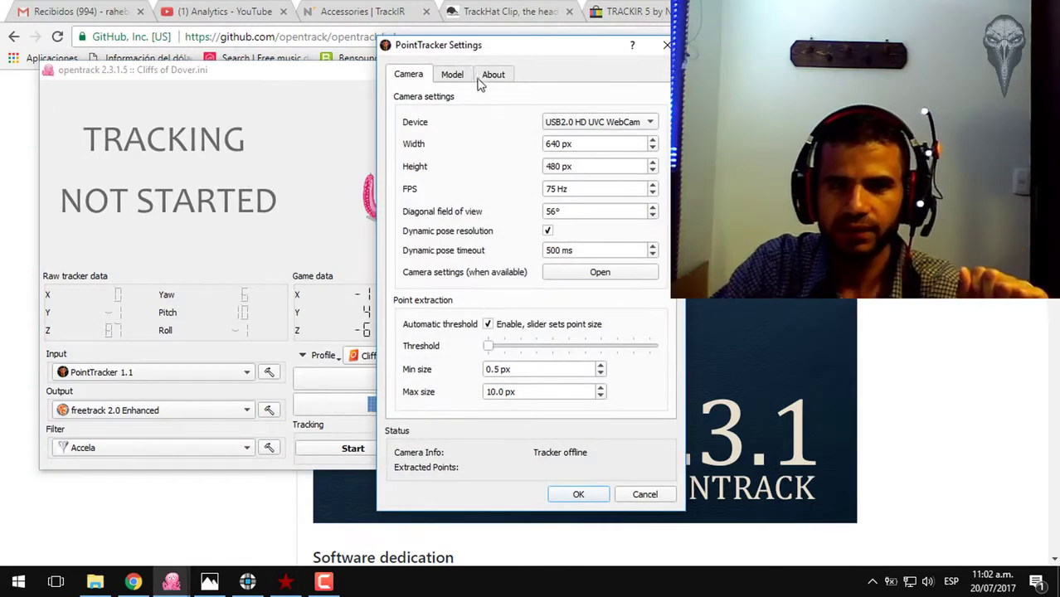
{"action": "left_click", "coordinate": [453, 76]}
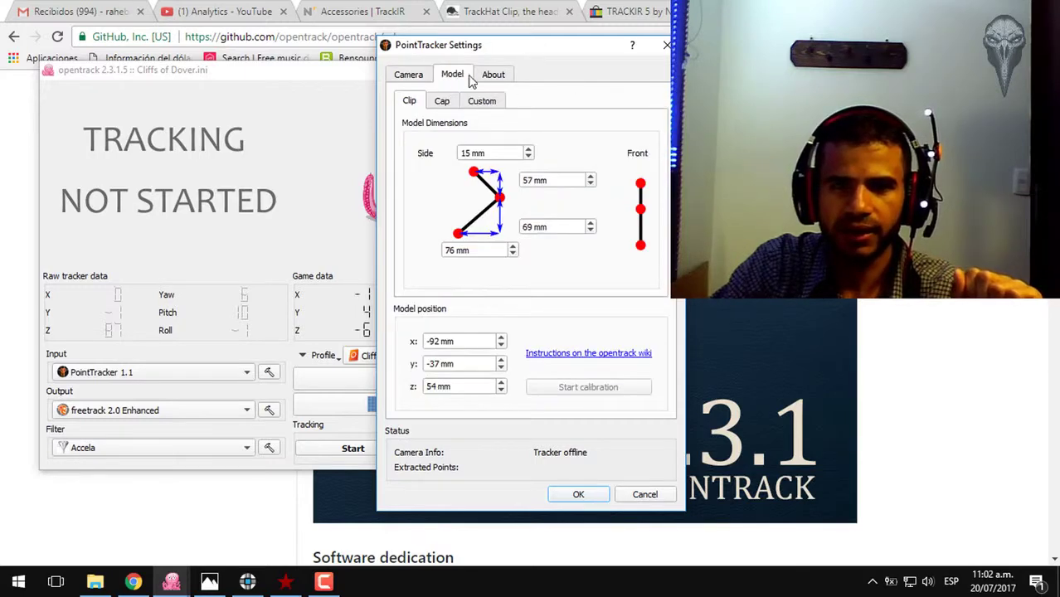
{"action": "left_click_drag", "start_coordinate": [577, 55], "coordinate": [556, 50]}
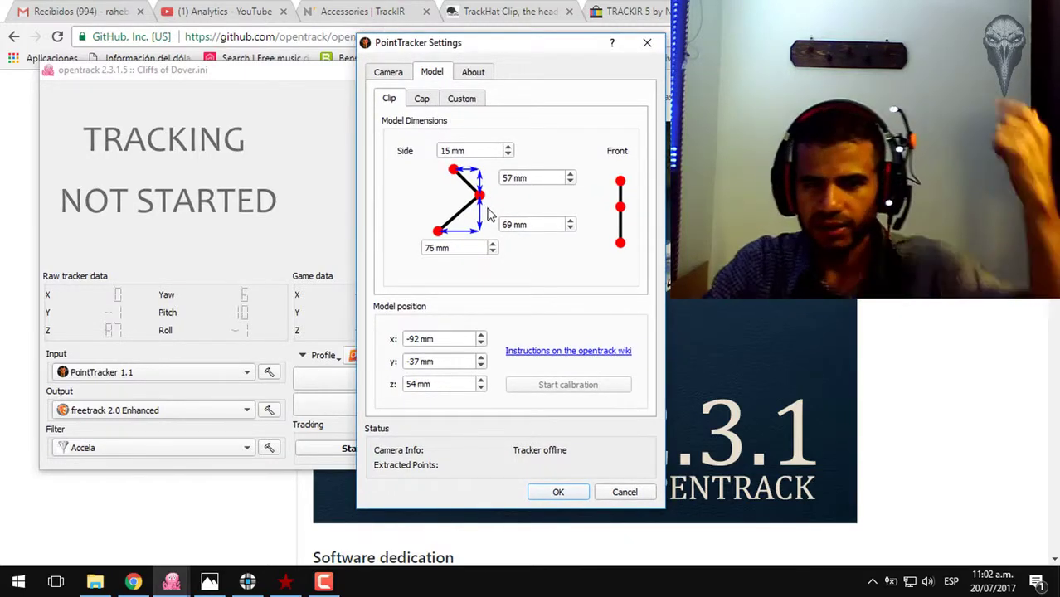
{"action": "left_click", "coordinate": [424, 100]}
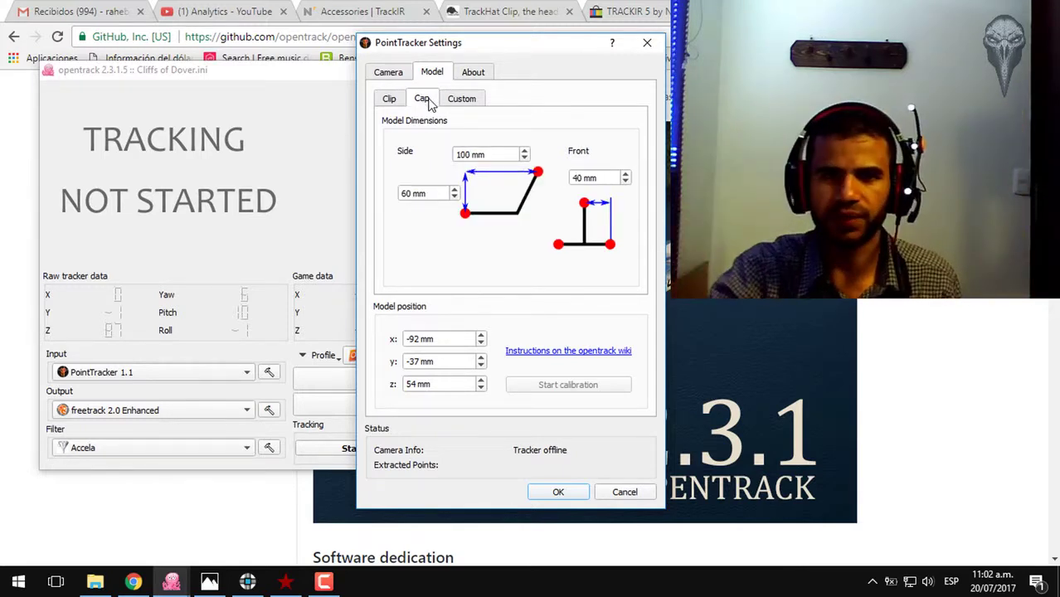
{"action": "left_click", "coordinate": [395, 105]}
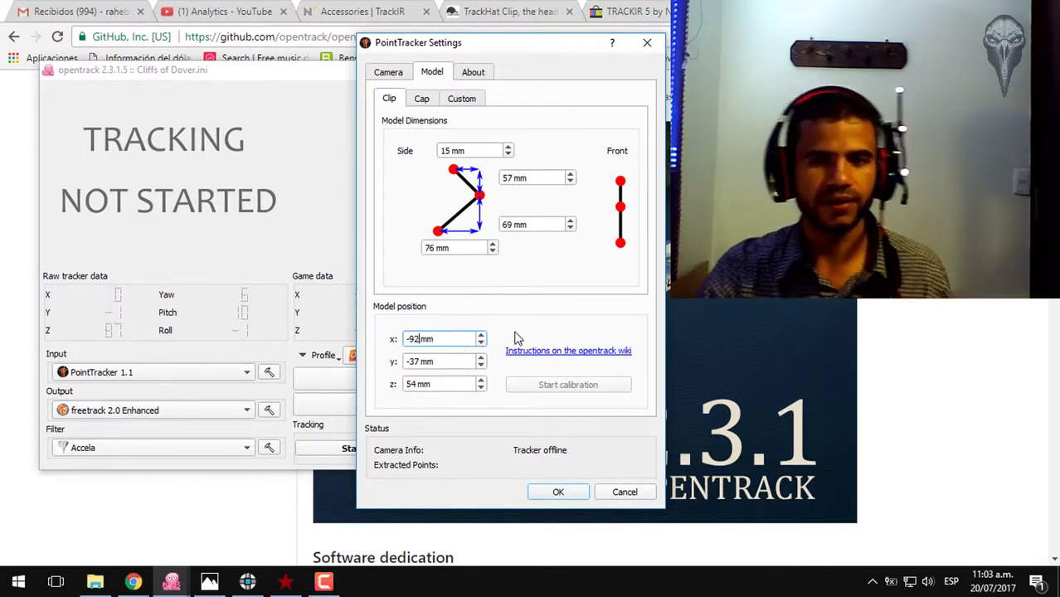
Move the PointTracker settings dialog clear of the main window's controls and start tracking.
{"action": "left_click_drag", "start_coordinate": [535, 48], "coordinate": [715, 41]}
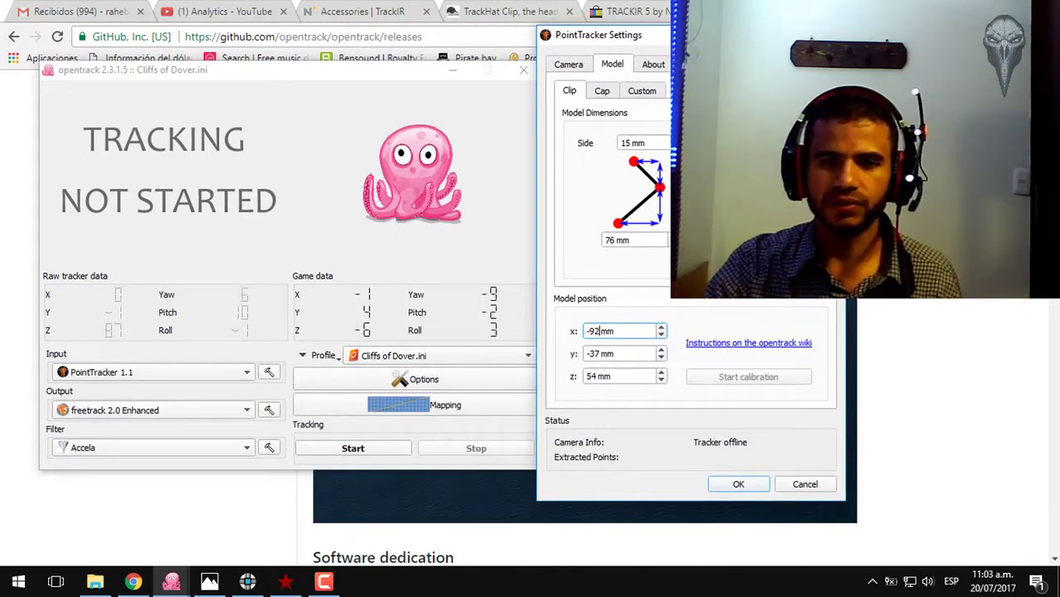
{"action": "left_click", "coordinate": [385, 453]}
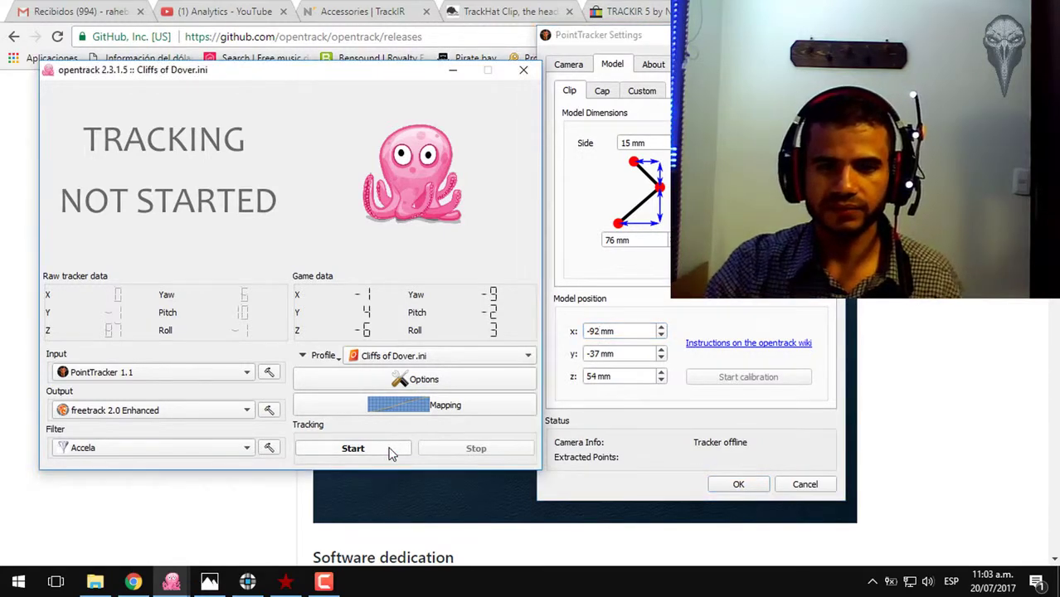
{"action": "left_click", "coordinate": [392, 452]}
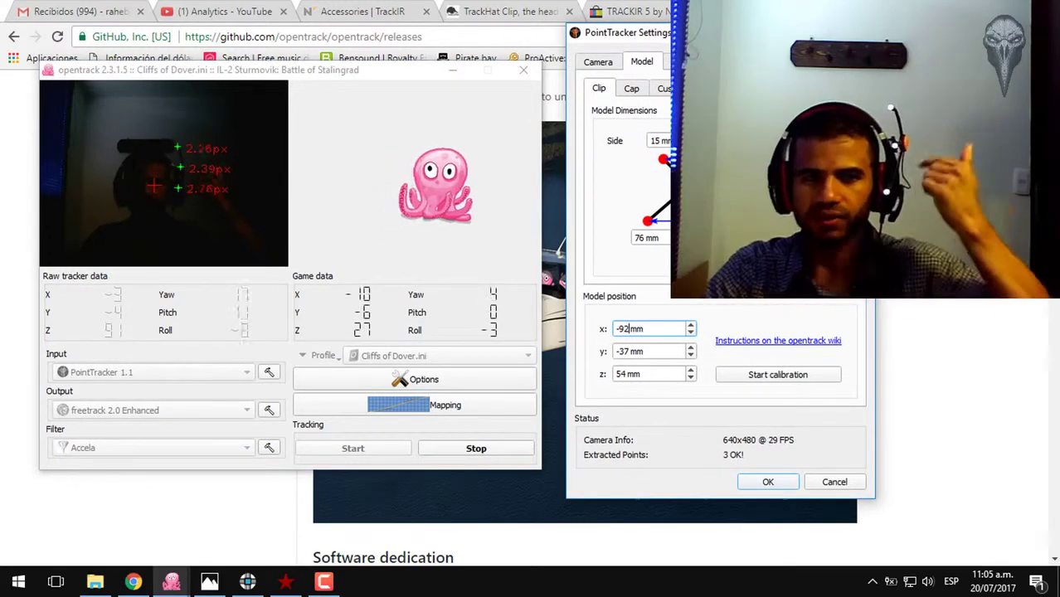
Compare the PointTracker camera and clip model settings while tracking runs, ending on the camera settings.
{"action": "left_click", "coordinate": [591, 64]}
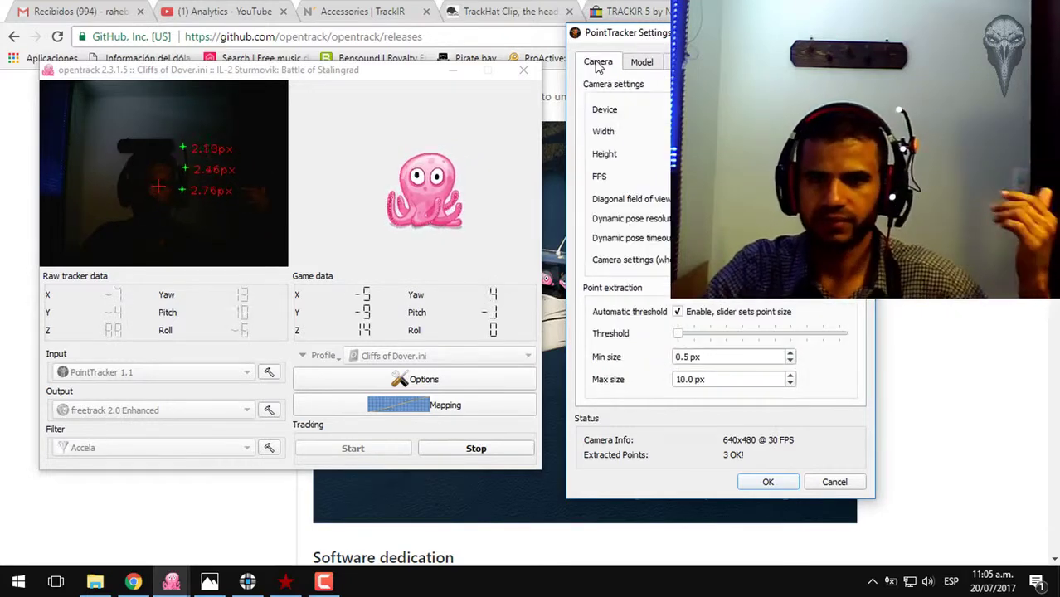
{"action": "left_click", "coordinate": [641, 63]}
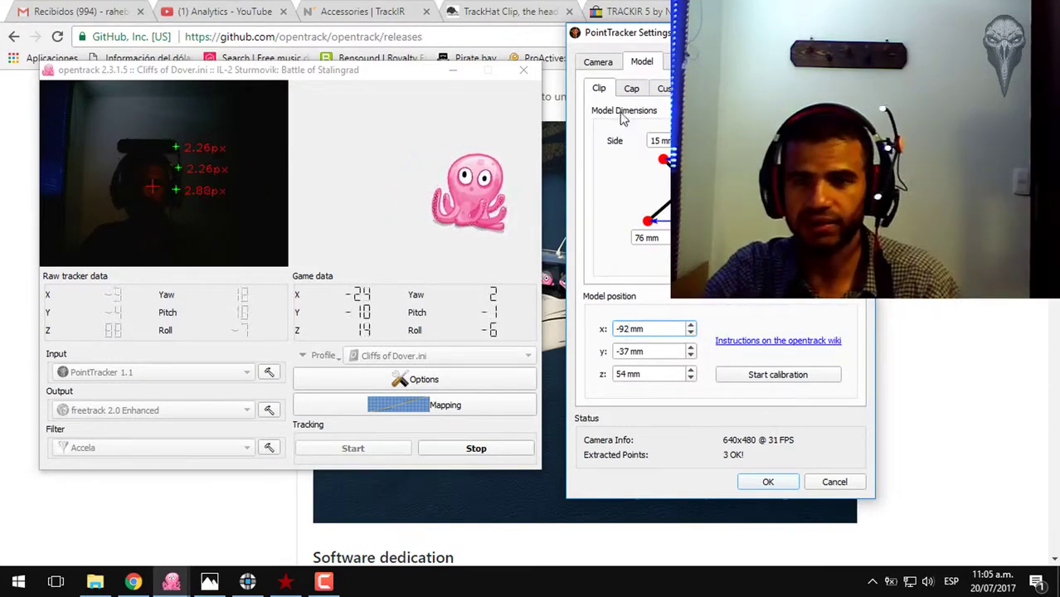
{"action": "left_click", "coordinate": [599, 64]}
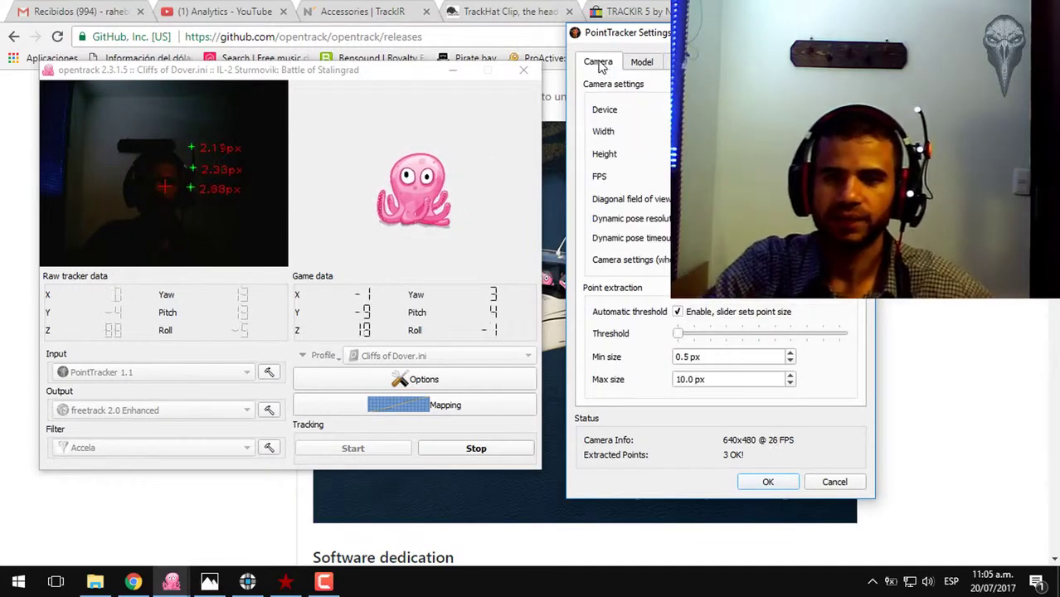
Move the PointTracker settings into clear view, open the webcam's own properties and examine its video and camera control settings.
{"action": "left_click_drag", "start_coordinate": [753, 37], "coordinate": [419, 39]}
{"action": "left_click_drag", "start_coordinate": [427, 34], "coordinate": [490, 36]}
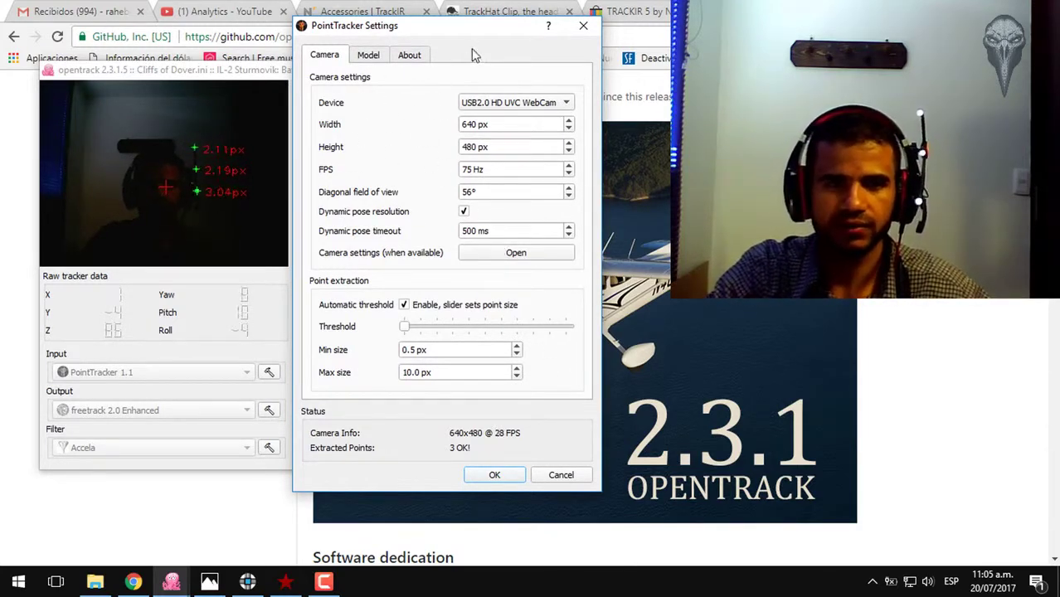
{"action": "mouse_move", "coordinate": [492, 33]}
{"action": "left_mouse_down"}
{"action": "mouse_move", "coordinate": [541, 38]}
{"action": "mouse_move", "coordinate": [494, 33]}
{"action": "mouse_move", "coordinate": [503, 32]}
{"action": "left_mouse_up"}
{"action": "left_click", "coordinate": [540, 255]}
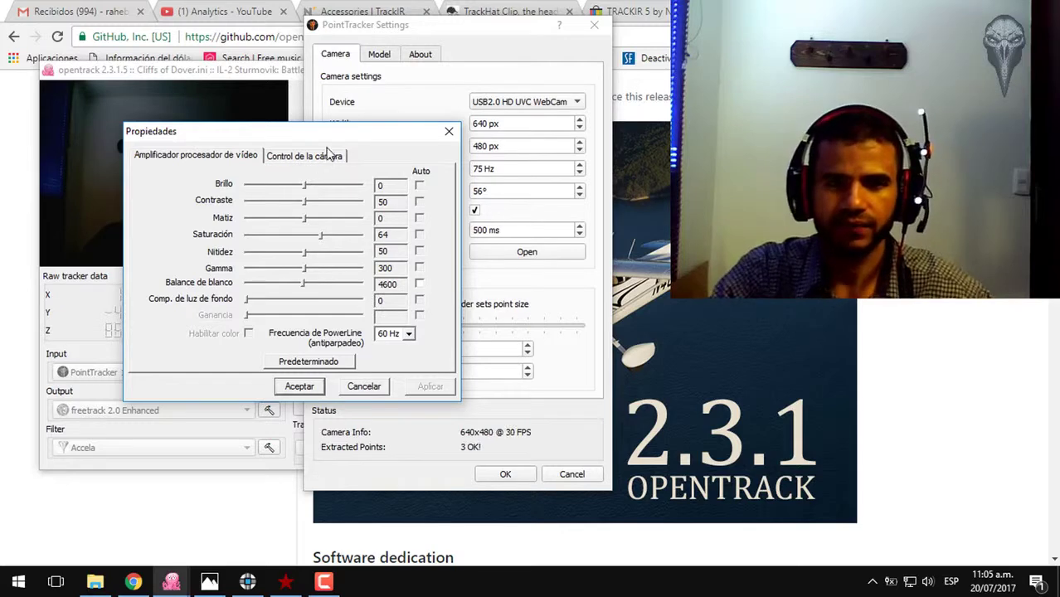
{"action": "left_click_drag", "start_coordinate": [347, 129], "coordinate": [515, 42]}
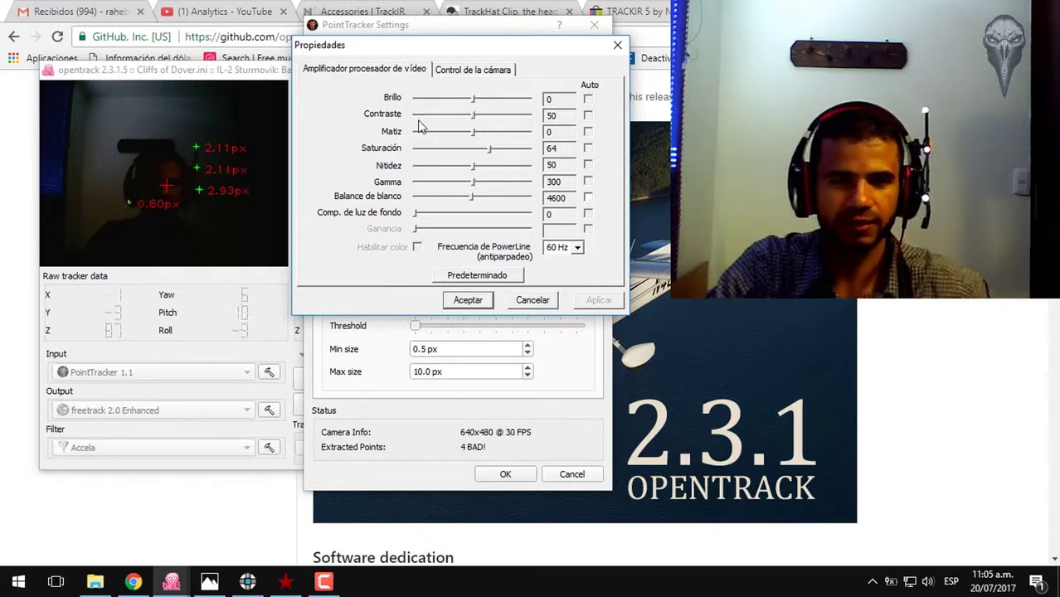
{"action": "left_click", "coordinate": [474, 69]}
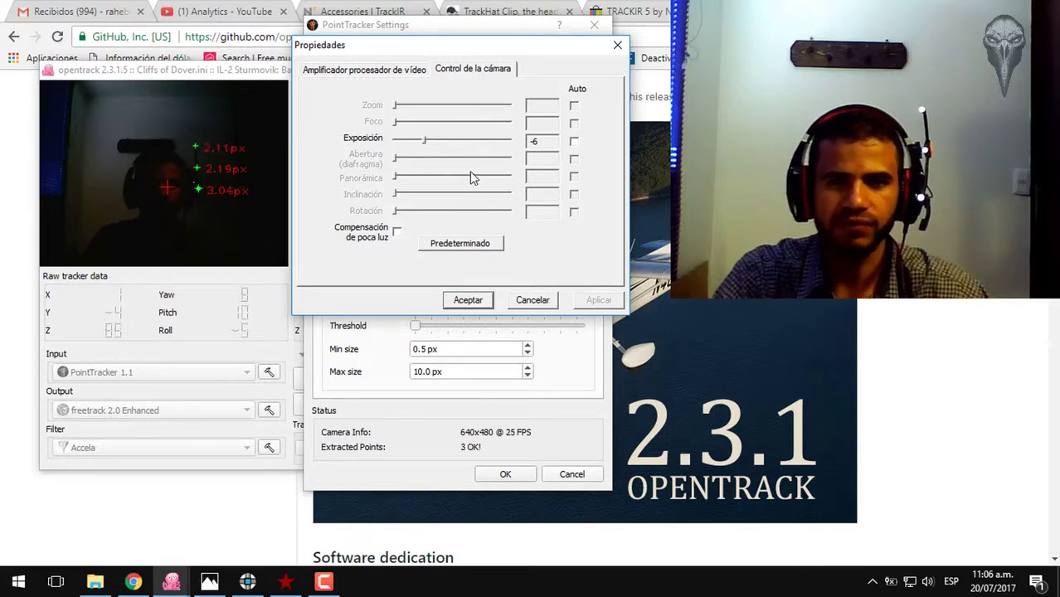
Try camera exposure values of -7, -2 and -1 to compare their effect on point detection.
{"action": "left_click", "coordinate": [422, 142]}
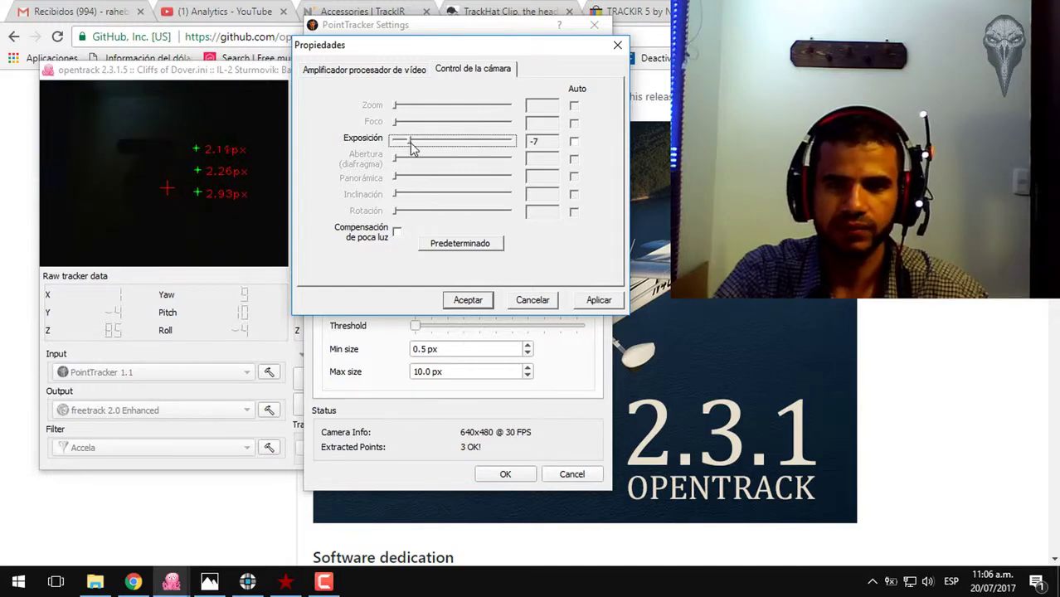
{"action": "left_click_drag", "start_coordinate": [453, 144], "coordinate": [479, 144]}
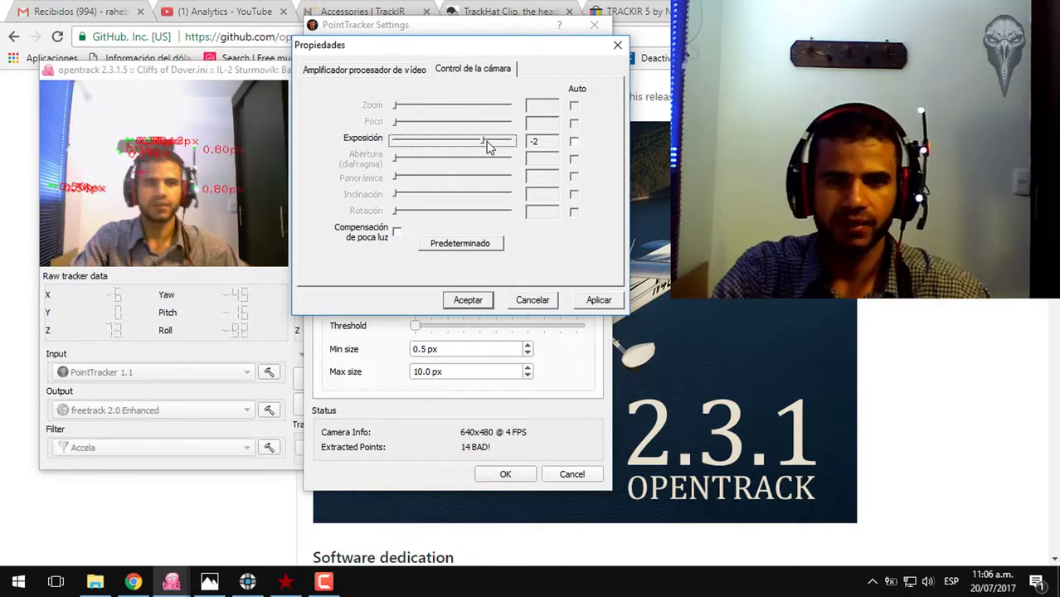
{"action": "left_click_drag", "start_coordinate": [489, 146], "coordinate": [502, 146]}
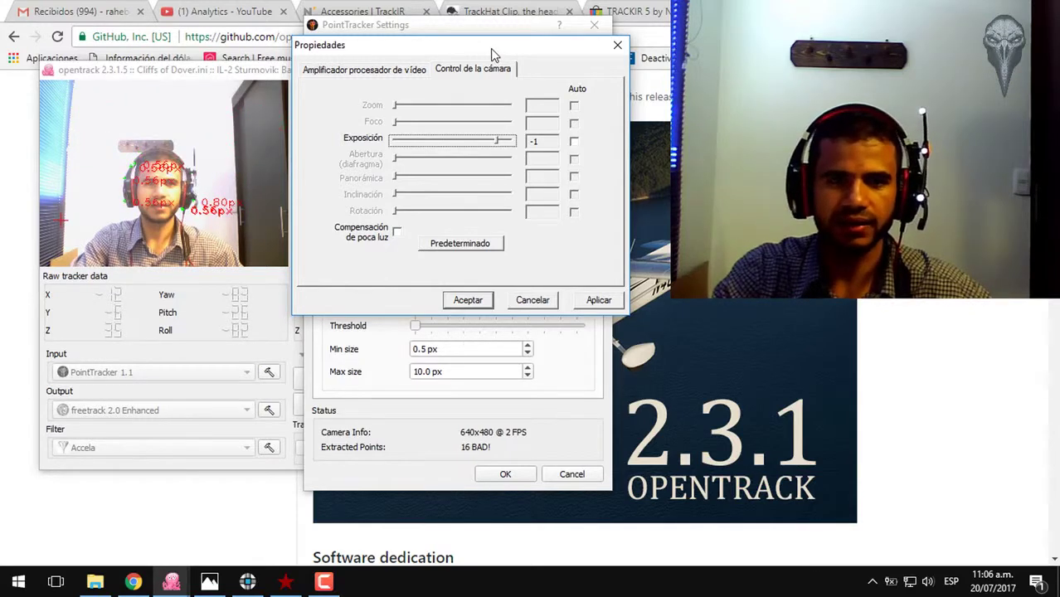
Arrange both settings dialogs clear of the camera preview and lower the exposure through -4, -5 and -8, settling on -6.
{"action": "left_click_drag", "start_coordinate": [480, 52], "coordinate": [229, 293]}
{"action": "left_click_drag", "start_coordinate": [486, 26], "coordinate": [611, 30]}
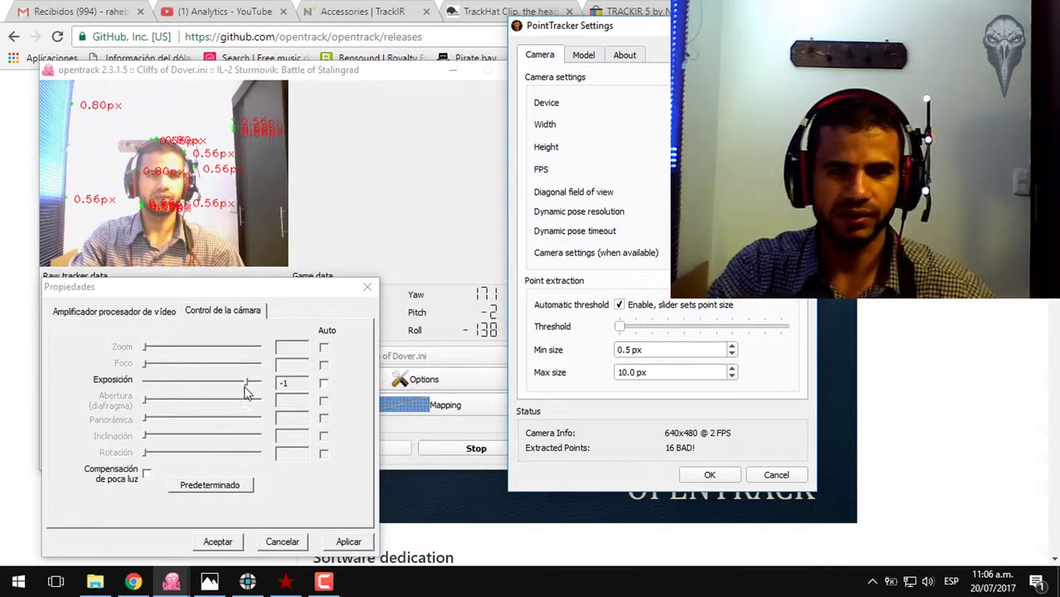
{"action": "left_click_drag", "start_coordinate": [245, 388], "coordinate": [203, 385]}
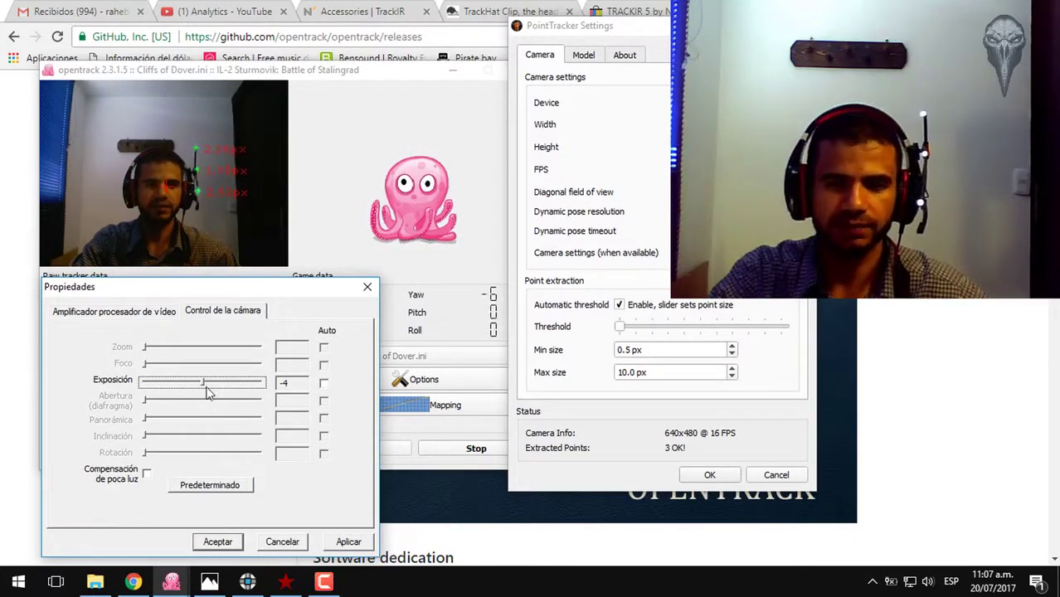
{"action": "left_click_drag", "start_coordinate": [202, 387], "coordinate": [186, 386]}
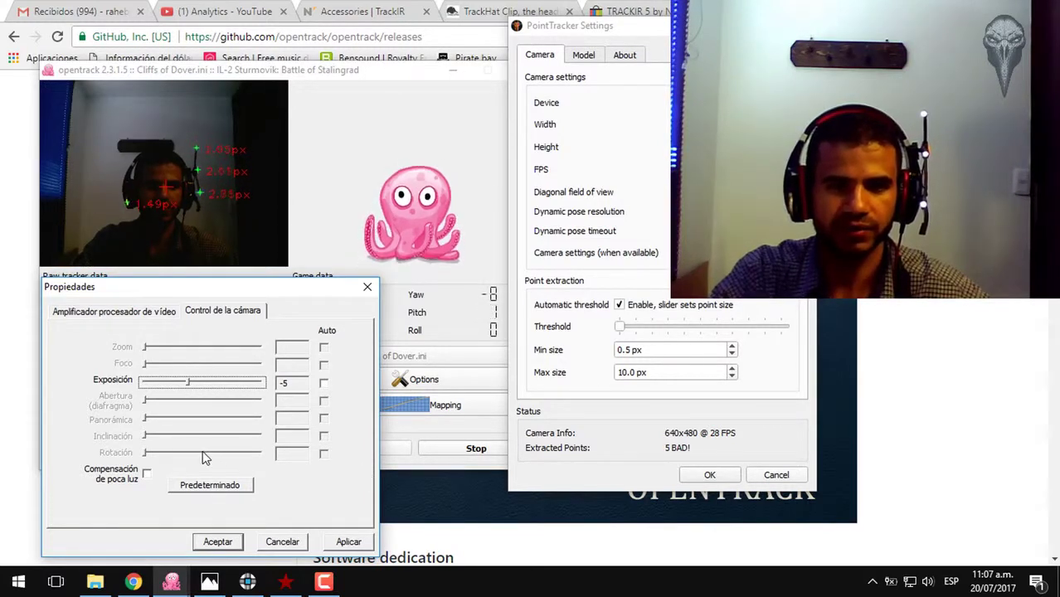
{"action": "left_click_drag", "start_coordinate": [189, 387], "coordinate": [177, 386]}
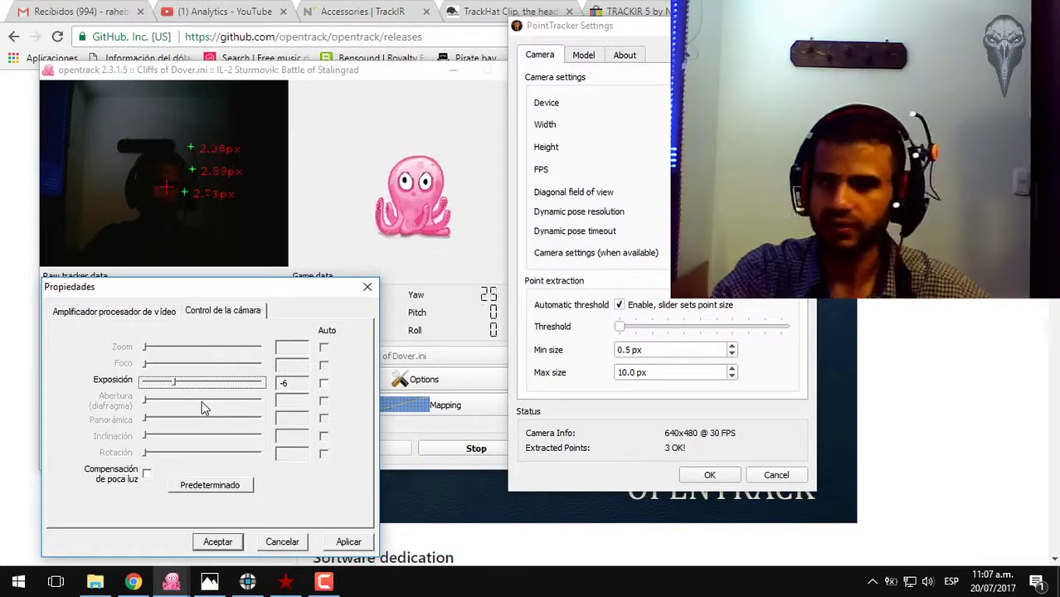
{"action": "left_click_drag", "start_coordinate": [174, 387], "coordinate": [164, 387]}
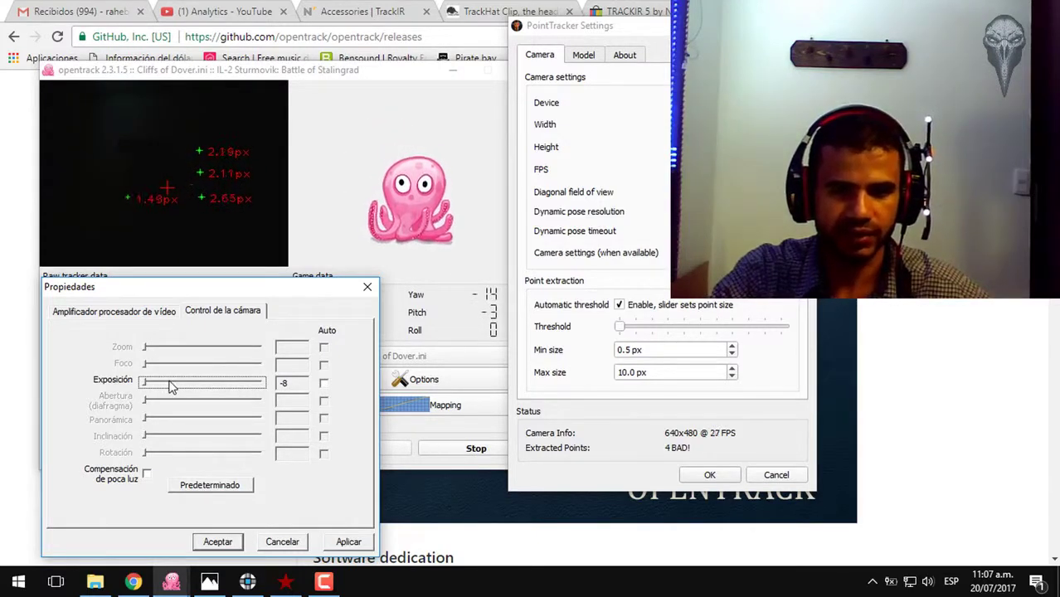
{"action": "mouse_move", "coordinate": [152, 387]}
{"action": "left_mouse_down"}
{"action": "mouse_move", "coordinate": [184, 386]}
{"action": "mouse_move", "coordinate": [172, 388]}
{"action": "left_mouse_up"}
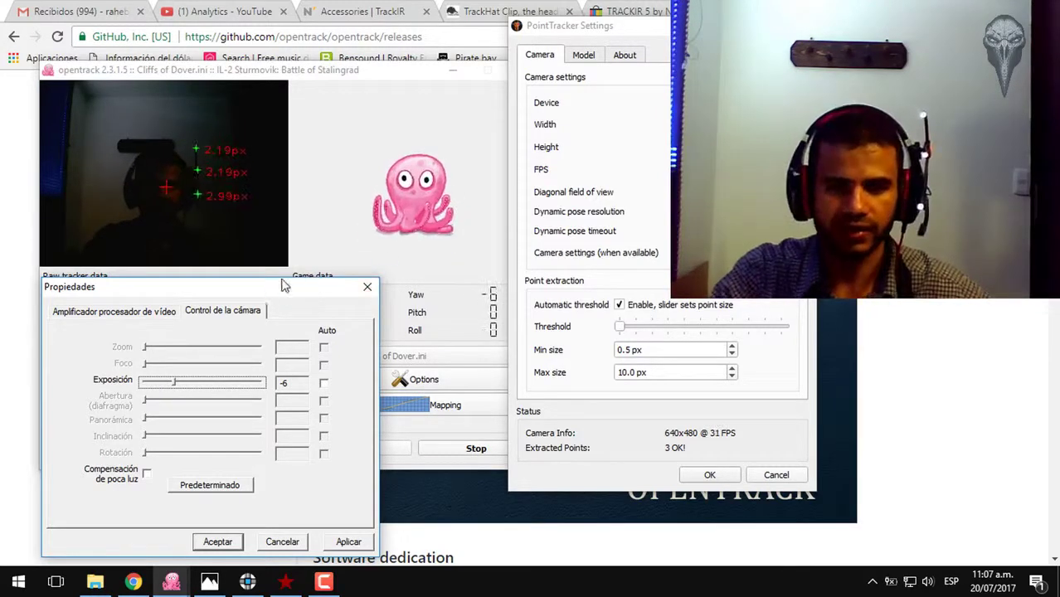
Move the camera properties off the tracking data, and close them and the PointTracker settings dialog.
{"action": "left_click_drag", "start_coordinate": [284, 286], "coordinate": [767, 137]}
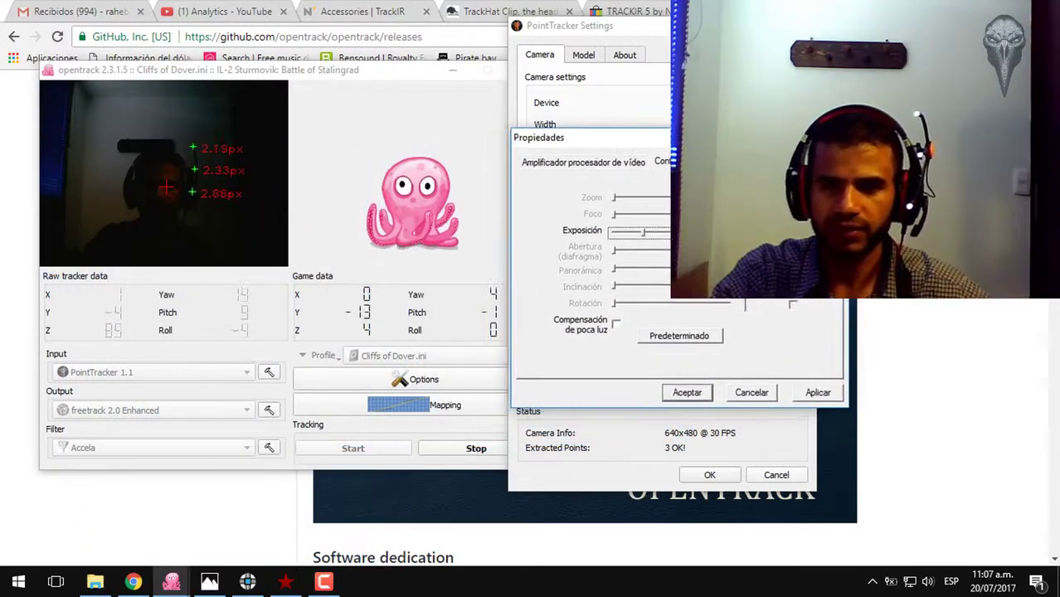
{"action": "key", "text": "Escape"}
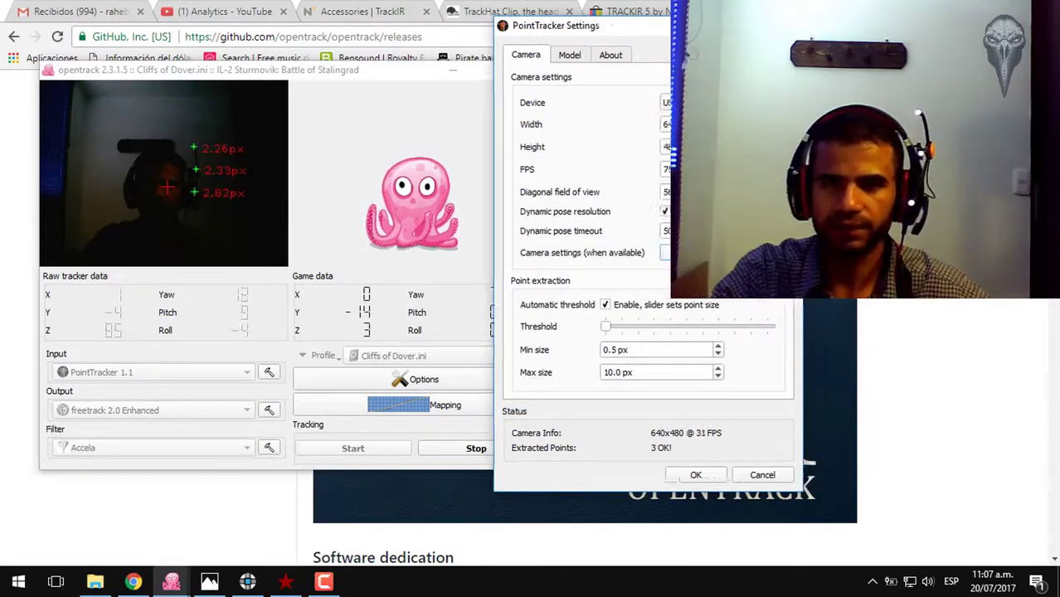
{"action": "left_click_drag", "start_coordinate": [715, 28], "coordinate": [552, 40]}
{"action": "left_click", "coordinate": [633, 40]}
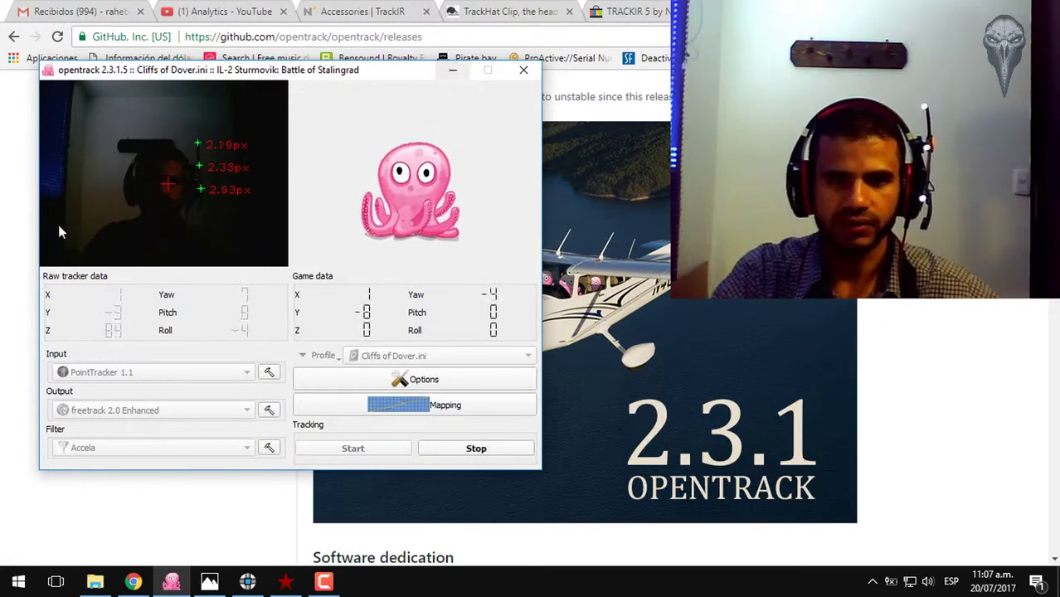
Reposition the opentrack window, leave the flight simulator's cockpit view and switch to Chrome's opentrack releases page.
{"action": "left_click_drag", "start_coordinate": [404, 75], "coordinate": [373, 88]}
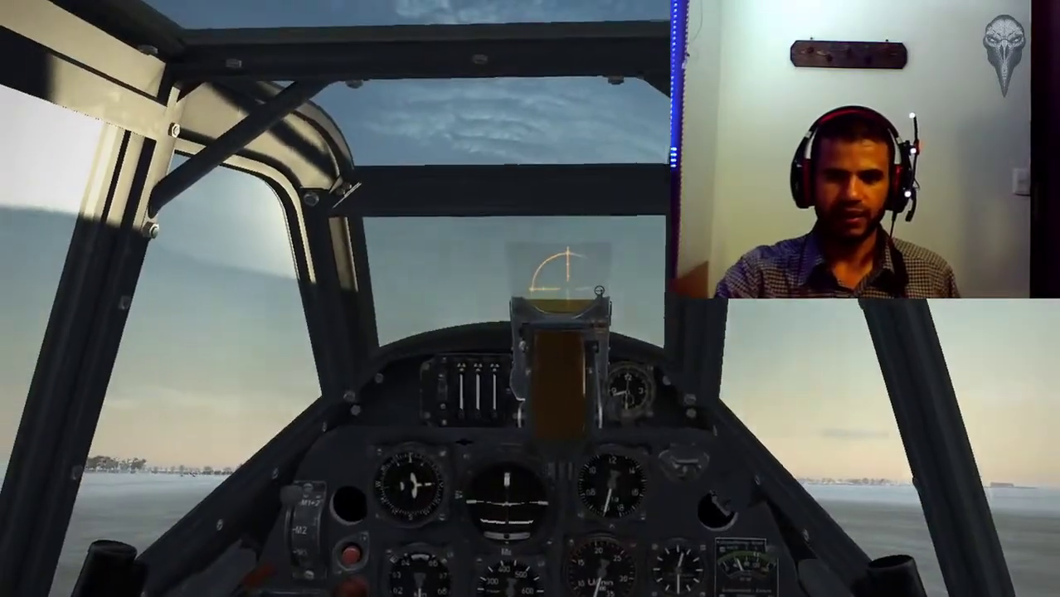
{"action": "key", "text": "alt+Tab"}
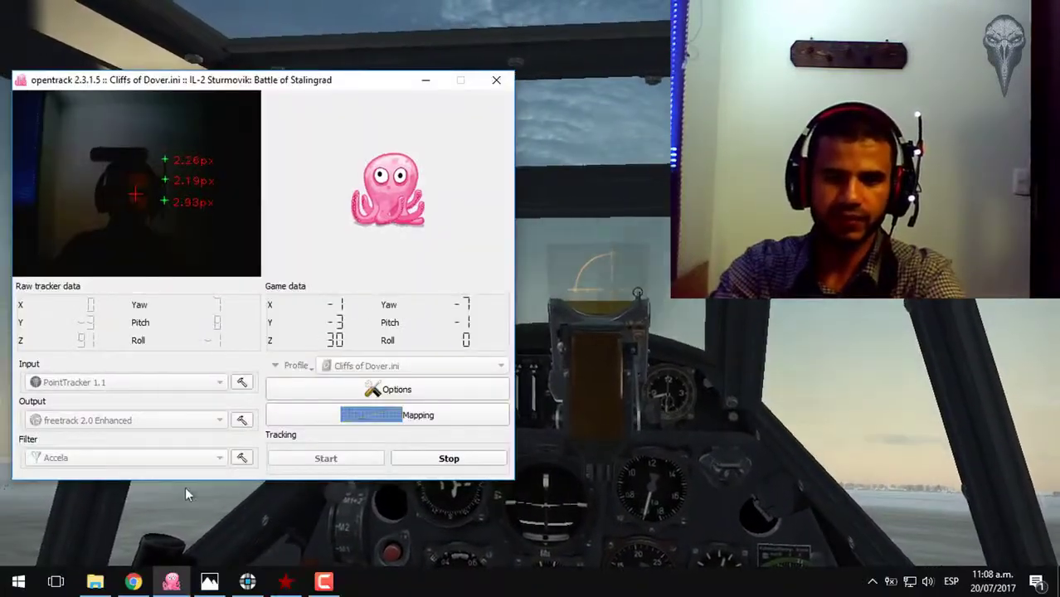
{"action": "left_click", "coordinate": [133, 582]}
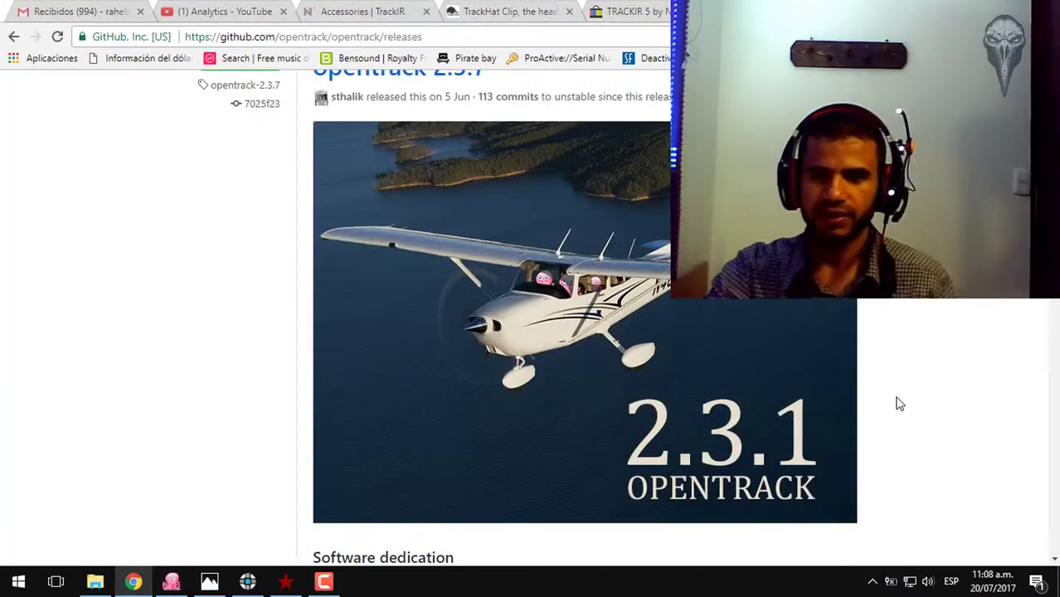
{"action": "scroll", "coordinate": [900, 404], "scroll_direction": "down", "scroll_amount": 1}
{"action": "scroll", "coordinate": [900, 404], "scroll_direction": "up", "scroll_amount": 1}
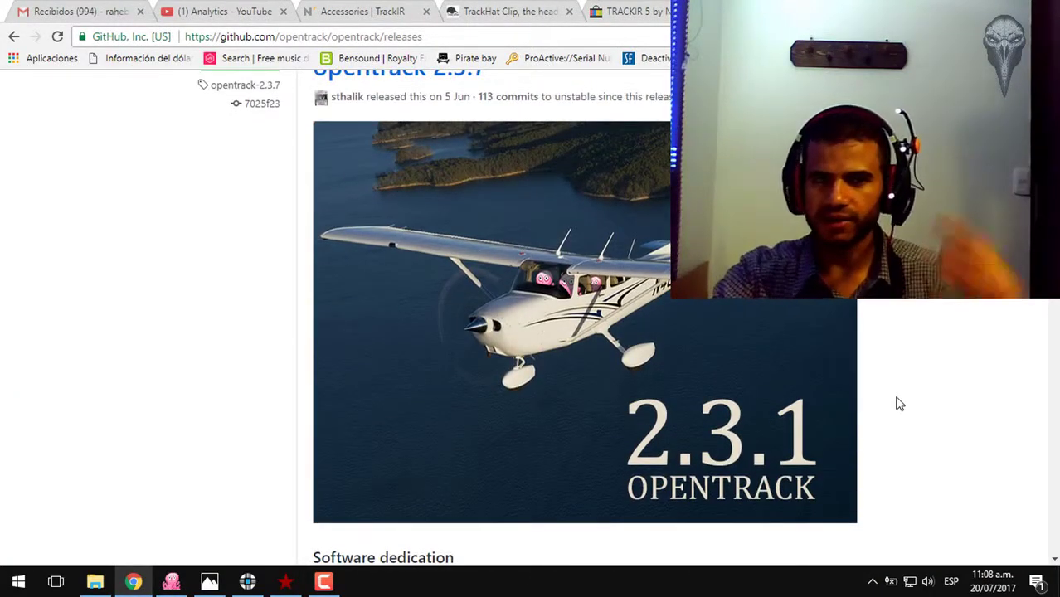